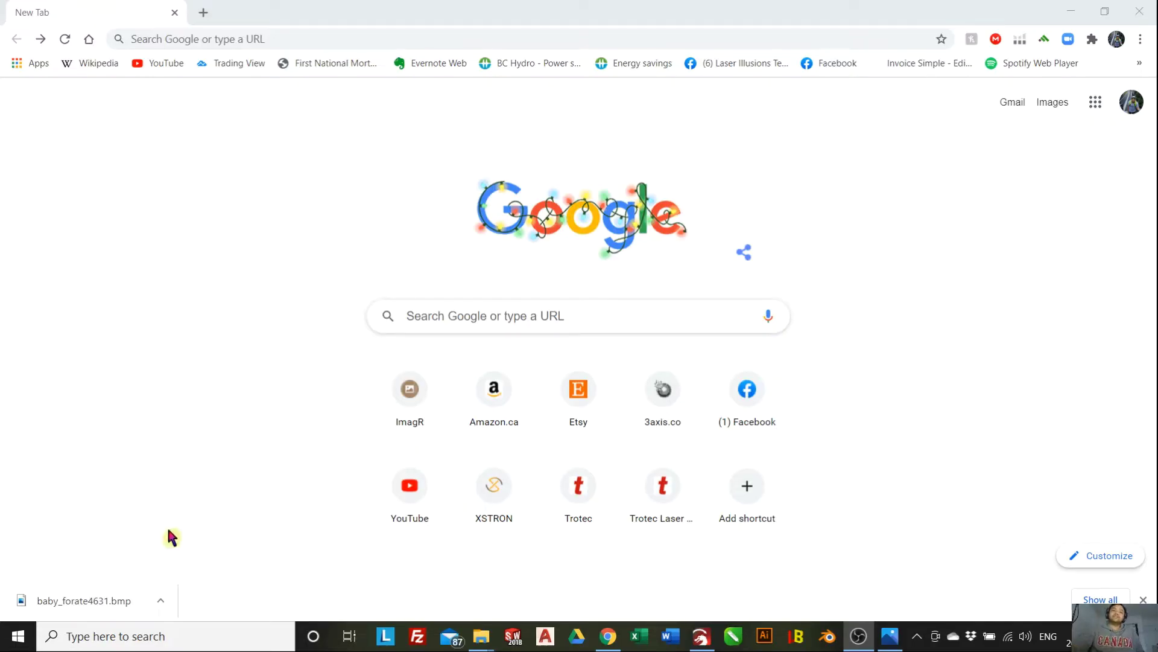
Open the ImagR image processing site at imag-r.com
left_click(296, 42)
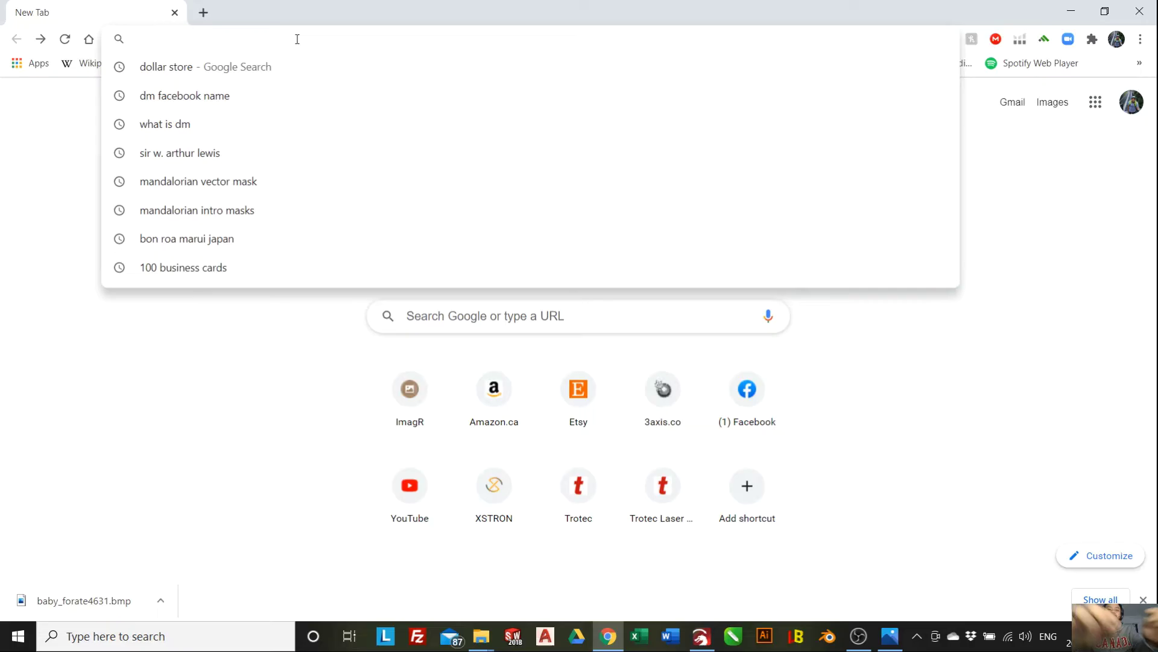
type("imag")
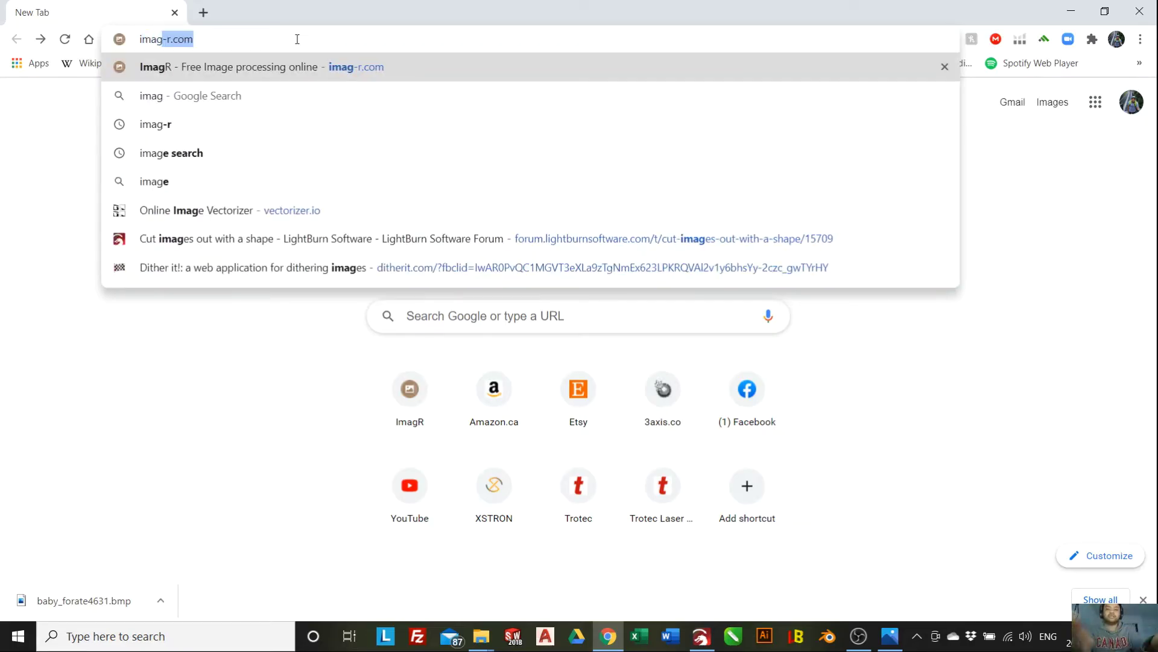
type("-r.com")
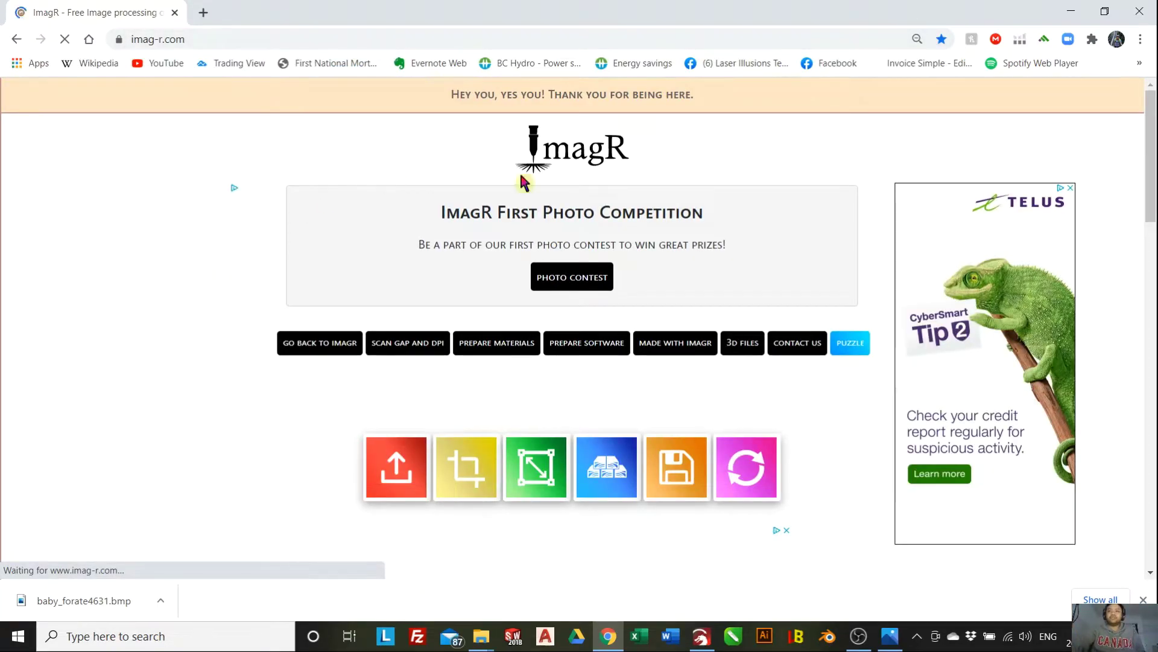
Upload the baby_forate photo from the Photo Engrave folder for processing
scroll(1151, 182, "down", 2)
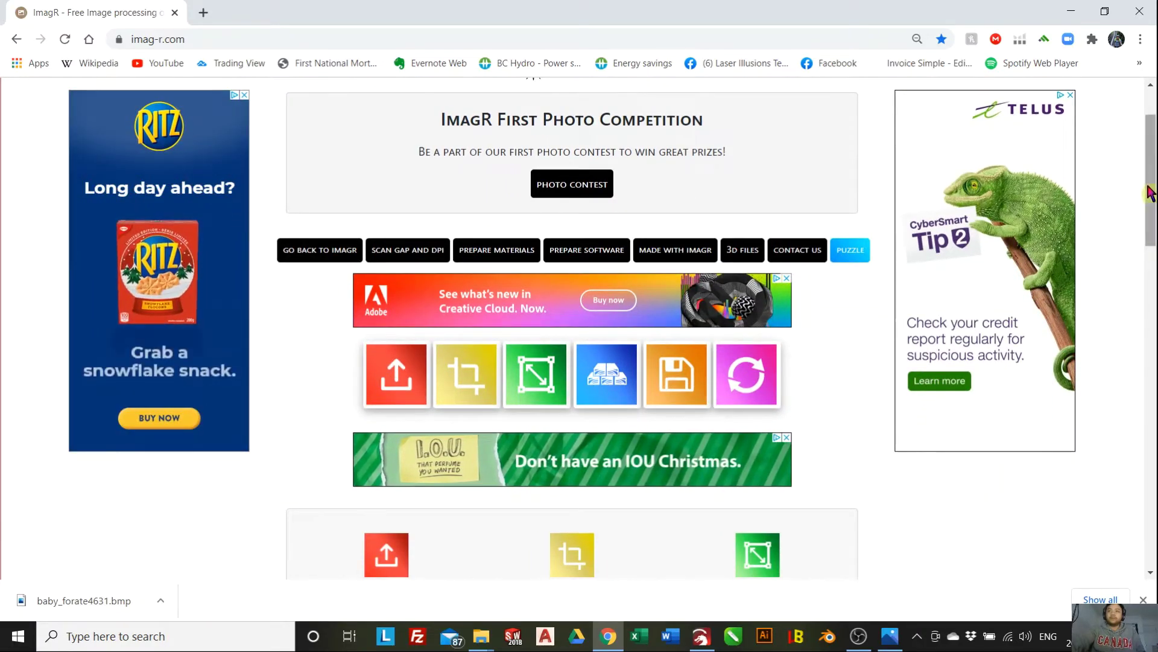
scroll(1149, 230, "down", 4)
scroll(612, 327, "up", 1)
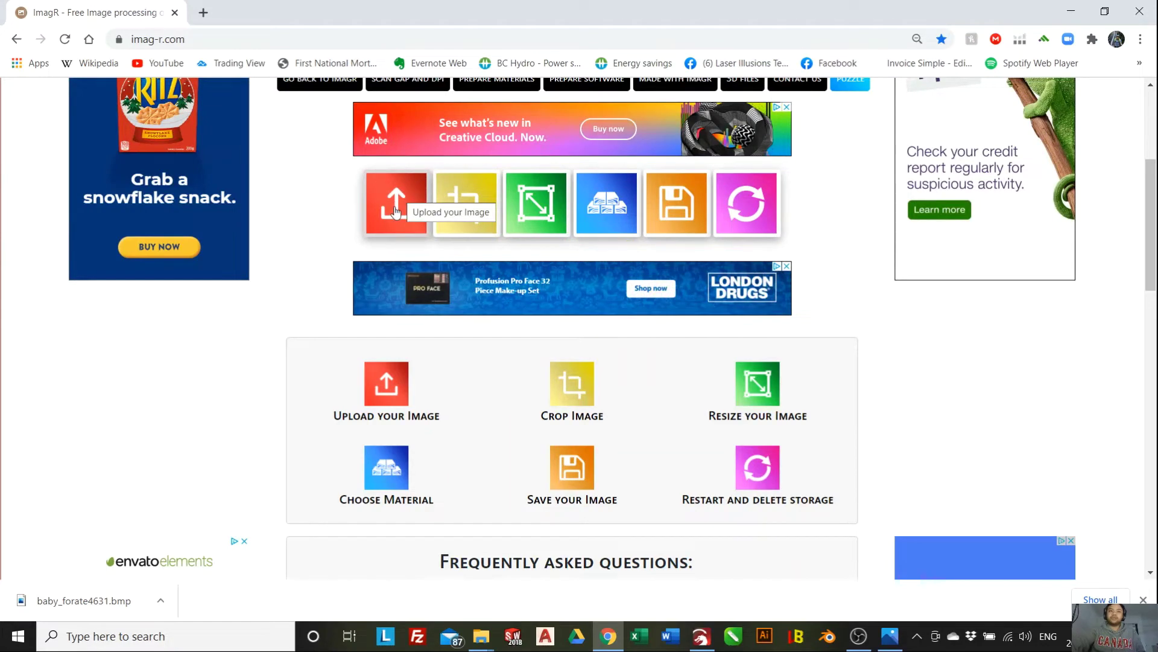
left_click(395, 212)
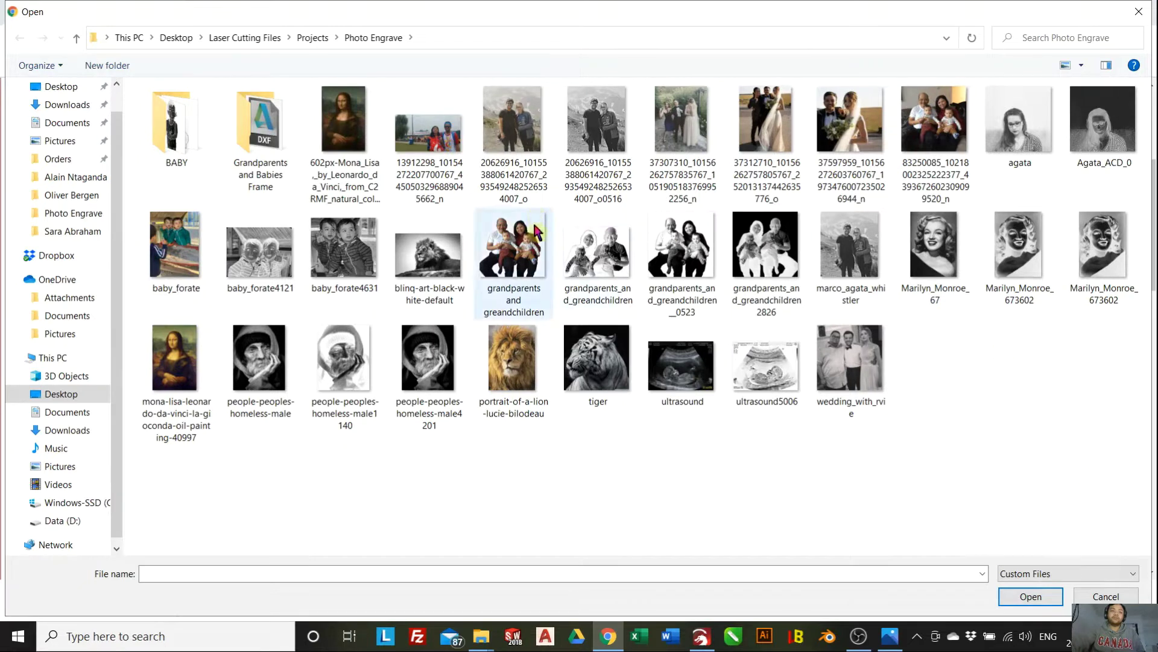
left_click(170, 262)
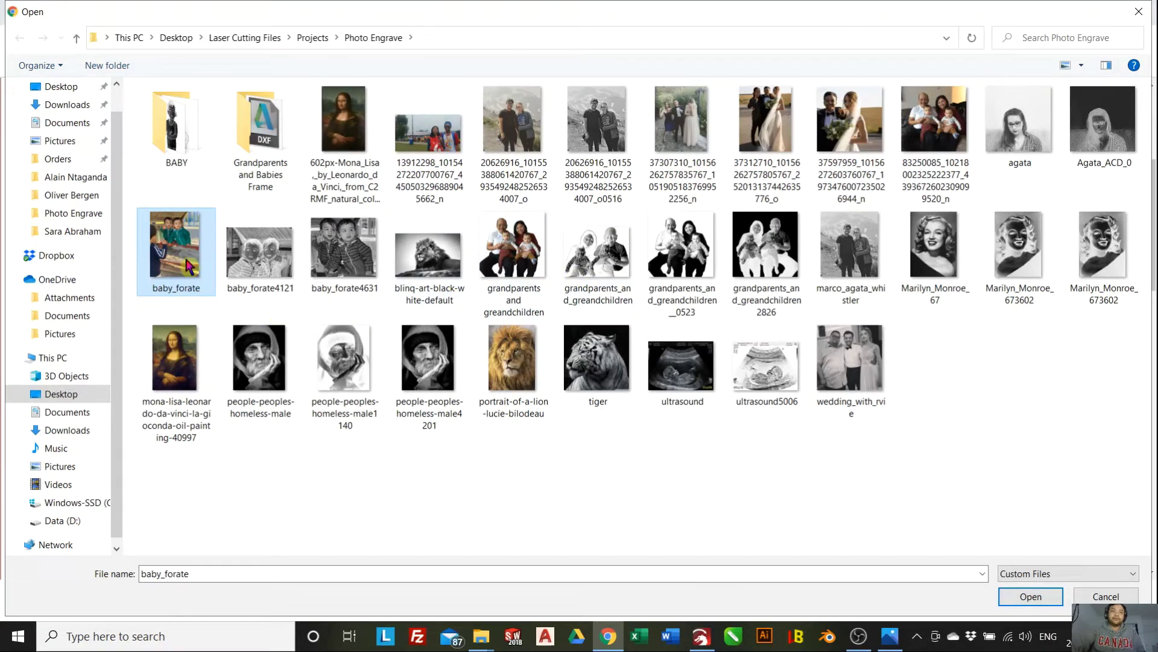
mouse_move(186, 252)
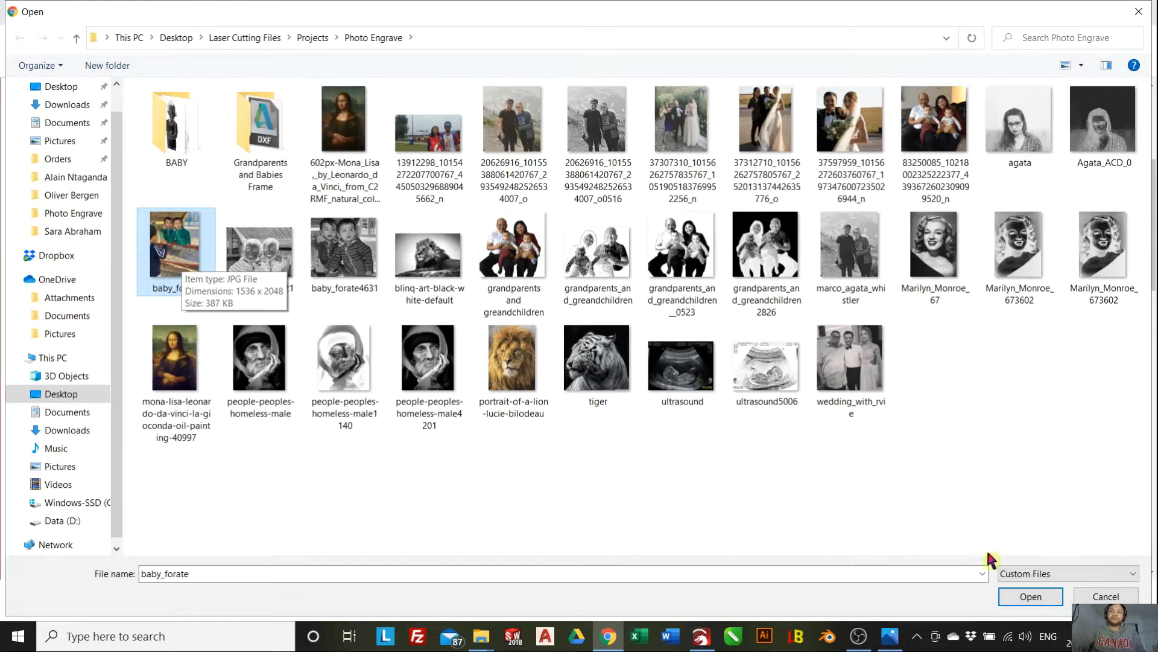
left_click(1033, 597)
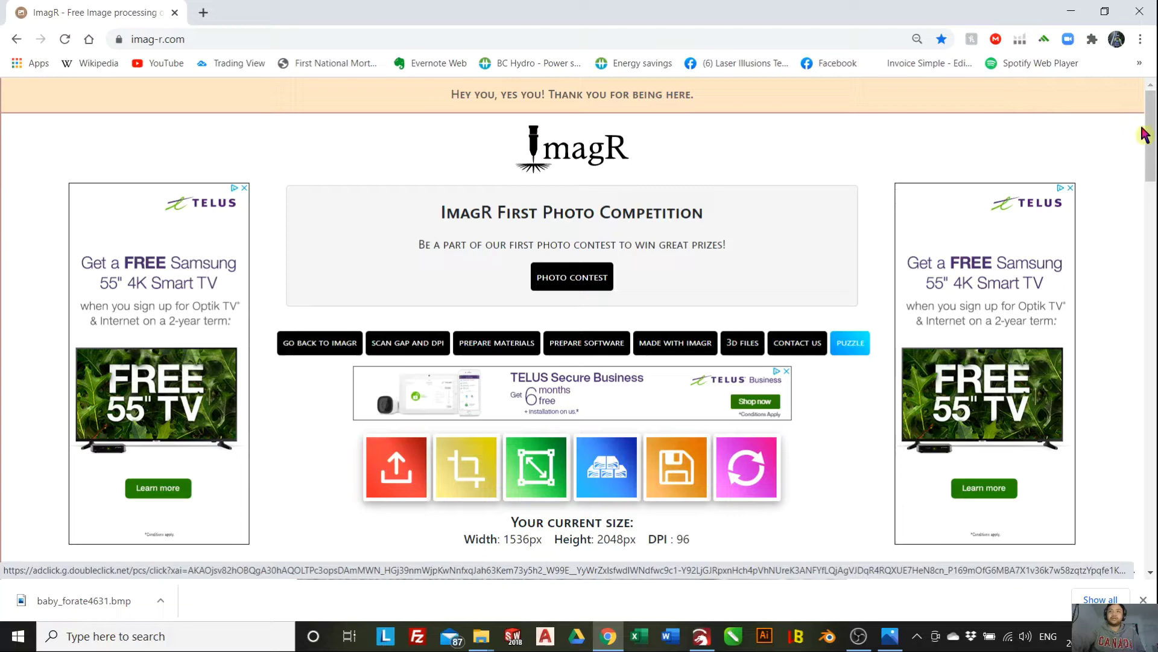
Start cropping the uploaded photo and bring the crop frame's upper and lower edges in around the two children in striped jackets
left_click_drag(1152, 129, 1152, 192)
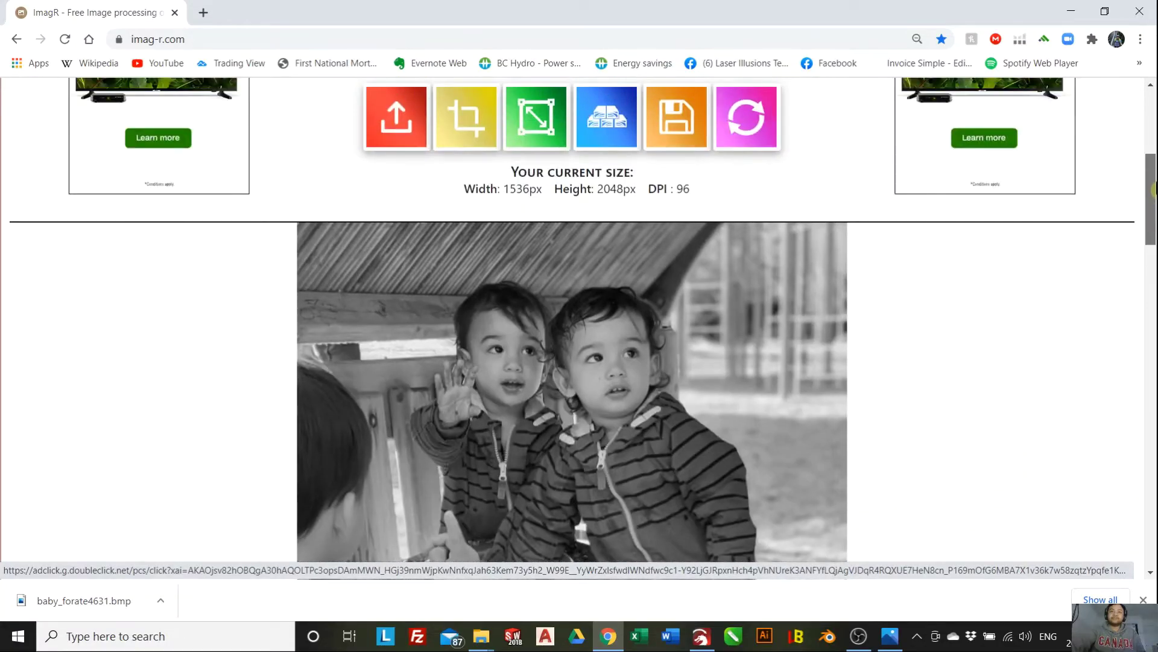
left_click(466, 118)
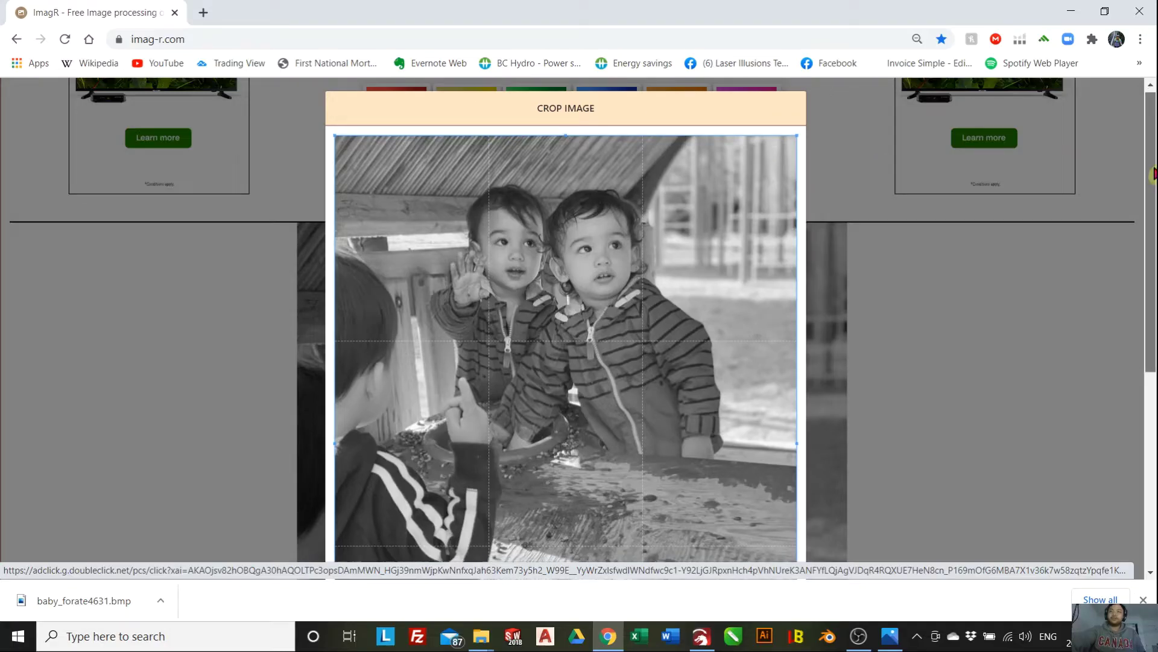
scroll(1154, 174, "down", 1)
left_click_drag(566, 119, 572, 156)
scroll(1148, 194, "down", 4)
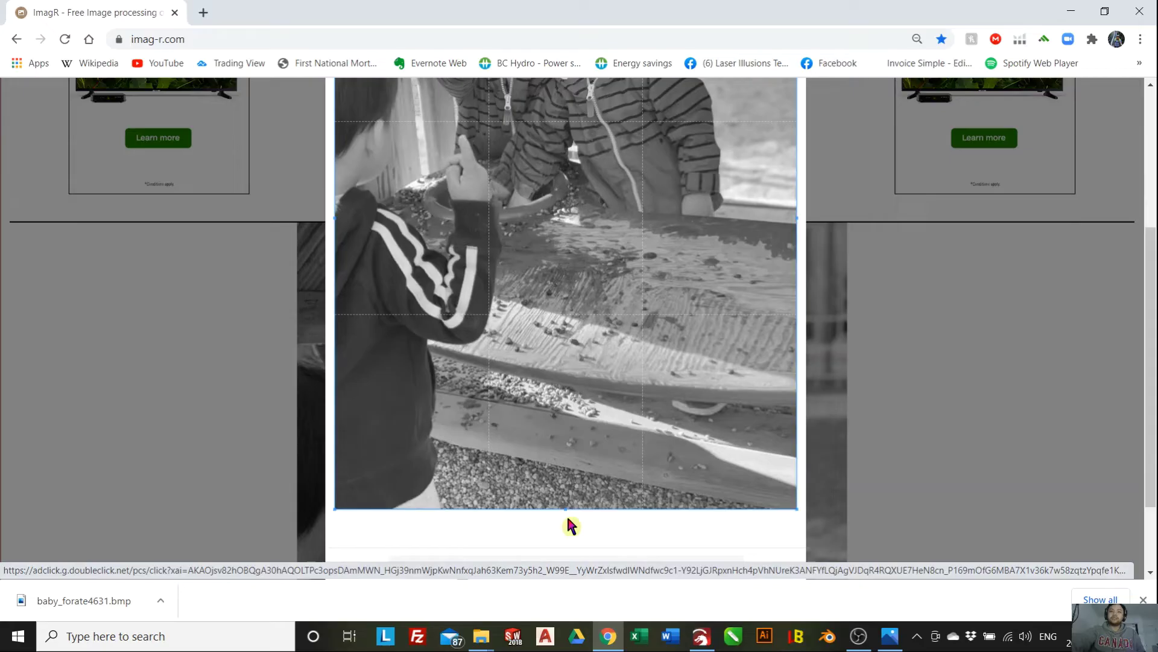
left_click_drag(564, 510, 564, 225)
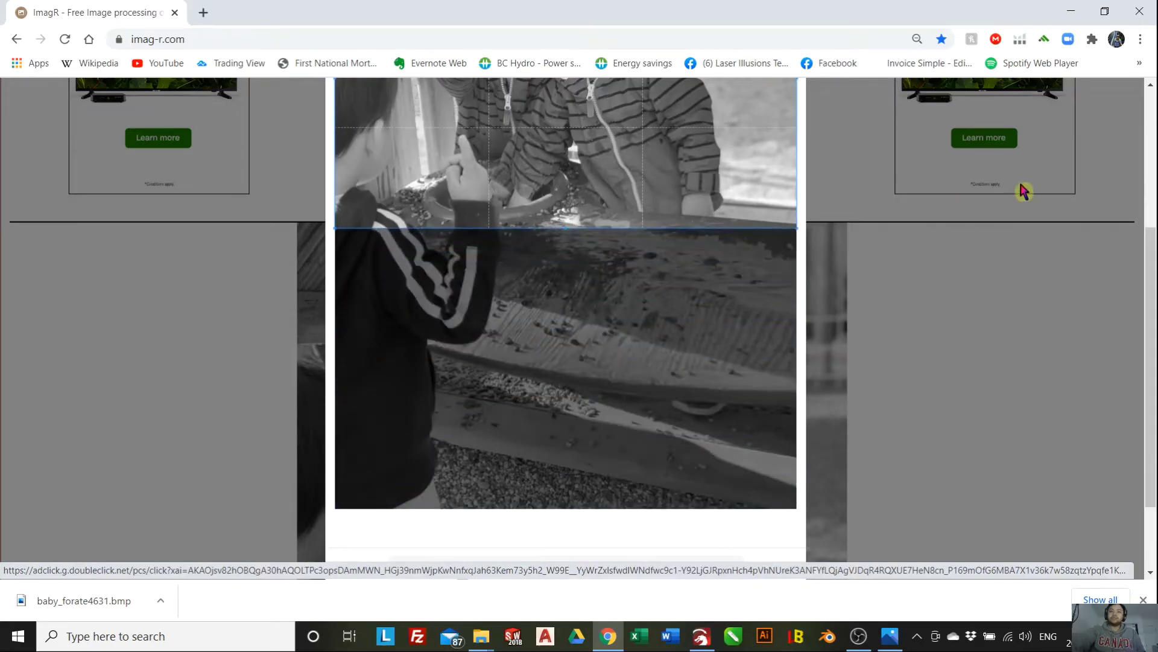
scroll(886, 274, "up", 4)
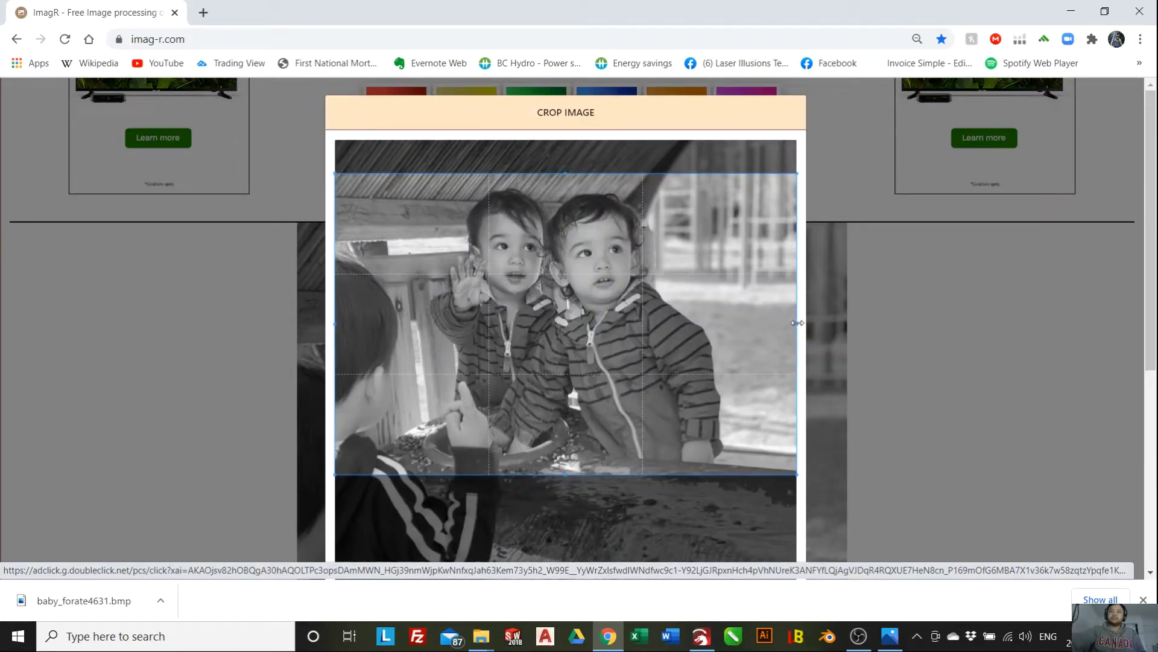
Narrow the crop frame on both sides, position it around the two children and crop the photo to about 1222 by 1000 px
left_click_drag(796, 324, 754, 327)
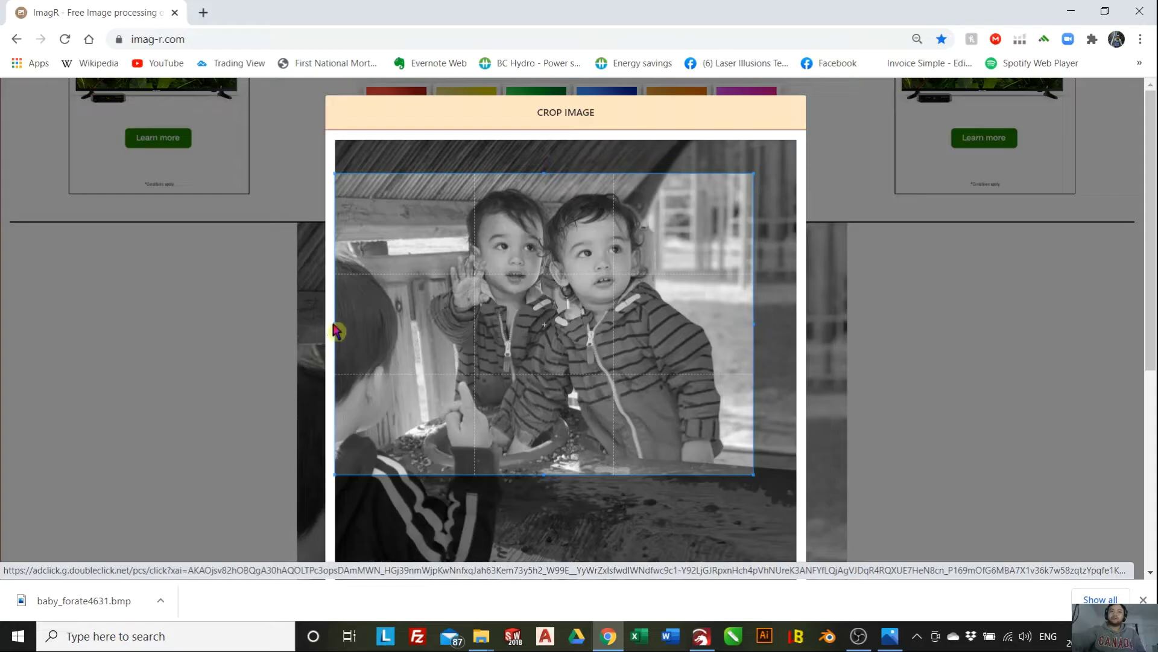
left_click_drag(340, 324, 386, 324)
mouse_move(638, 253)
left_mouse_down()
mouse_move(587, 266)
mouse_move(637, 242)
left_mouse_up()
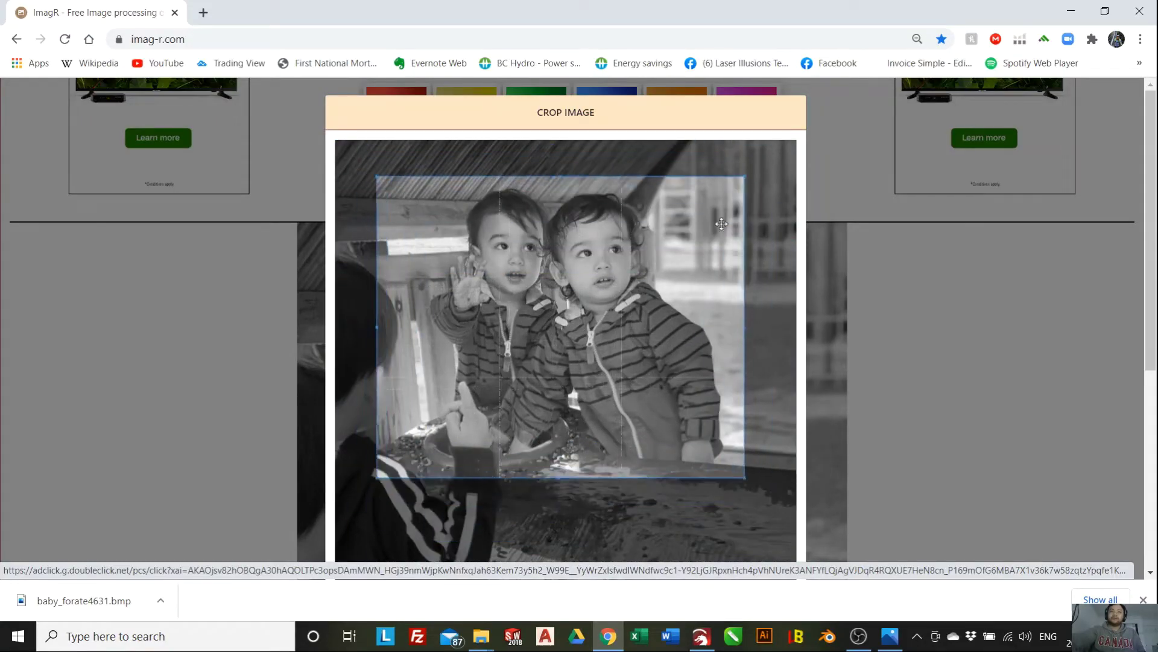
left_click_drag(726, 211, 729, 212)
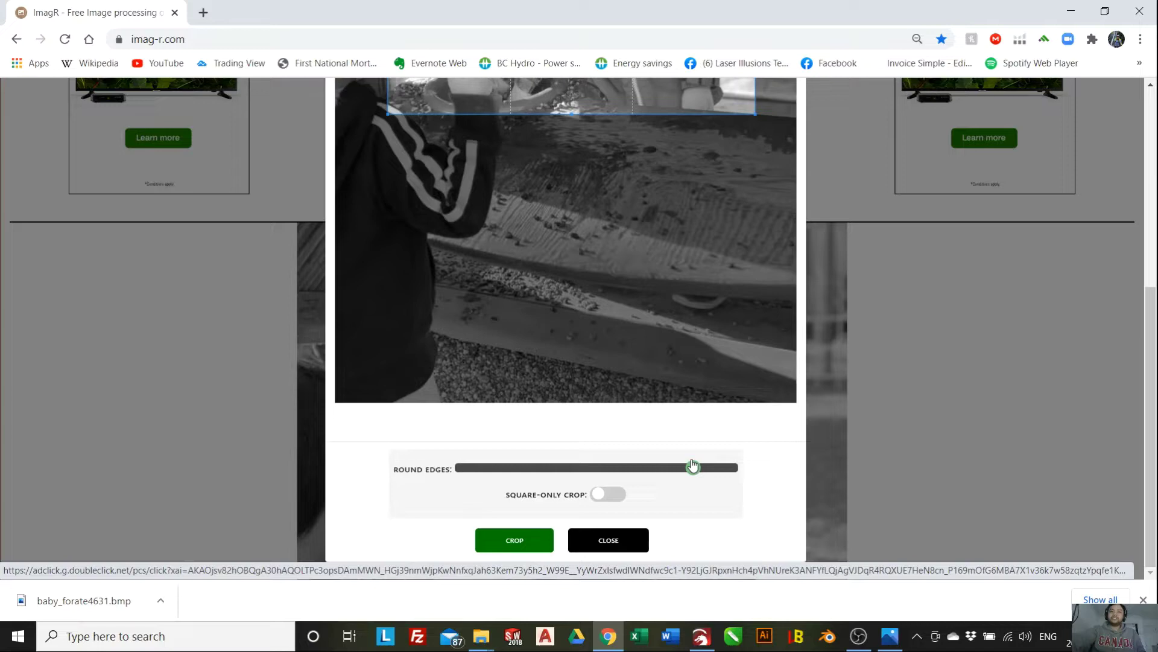
mouse_move(1154, 412)
left_mouse_down()
mouse_move(1154, 245)
mouse_move(1153, 414)
left_mouse_up()
left_click_drag(695, 470, 362, 463)
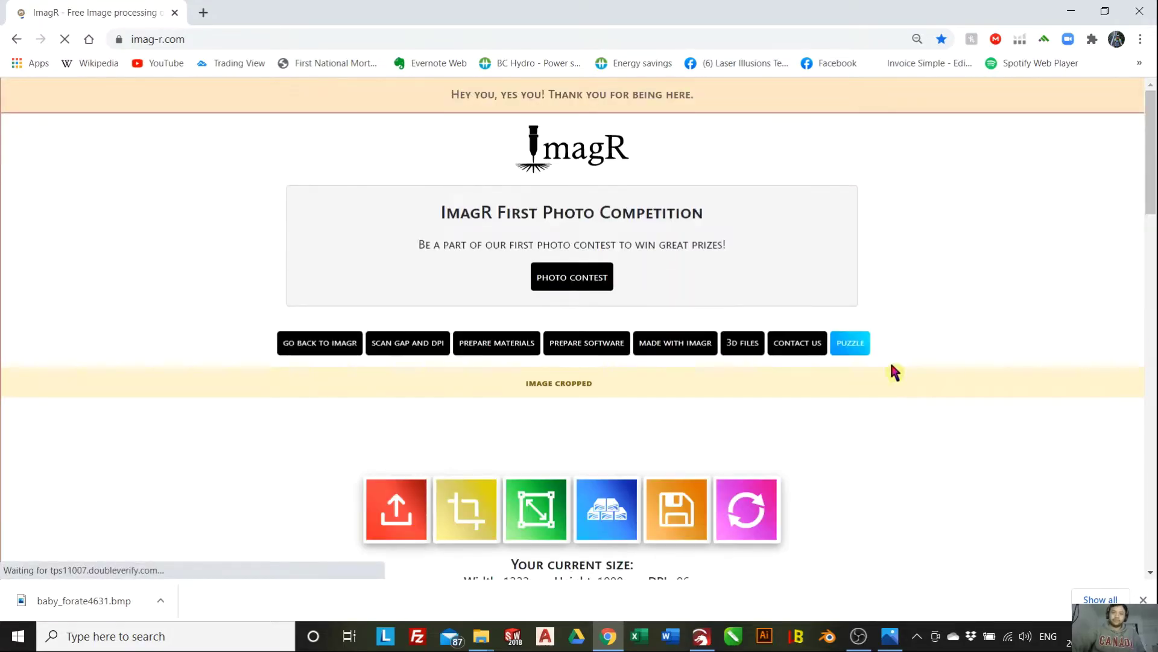
Start resizing the cropped photo, with inches as the measurement unit and a width of 5 in
scroll(1119, 188, "down", 10)
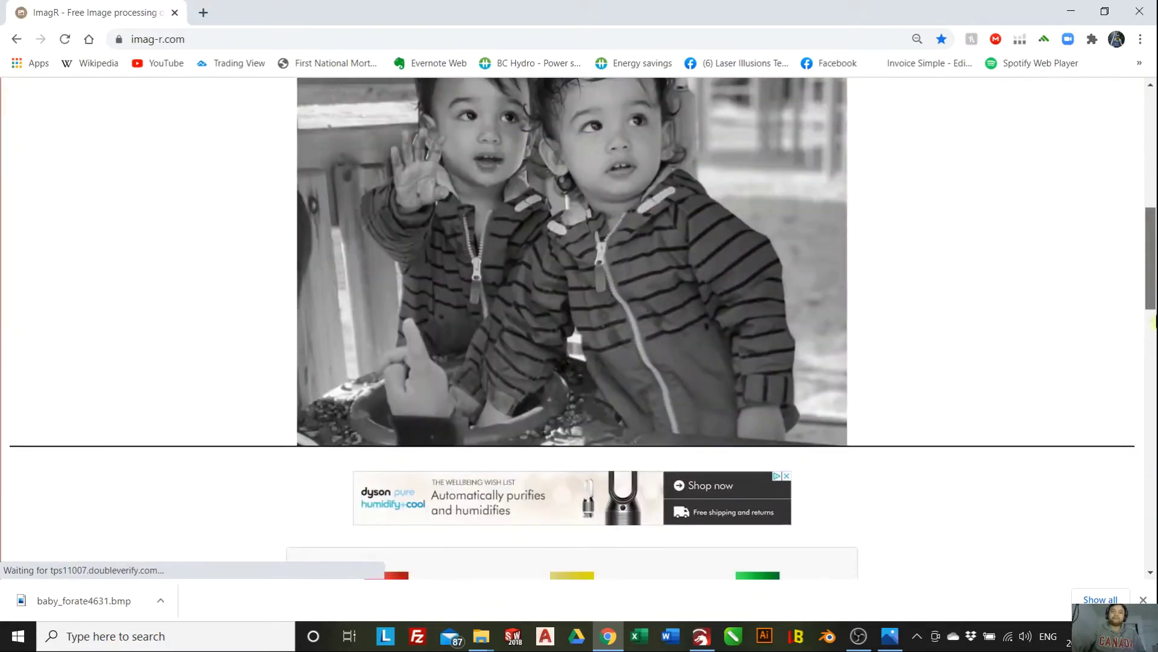
left_click_drag(1153, 323, 1135, 300)
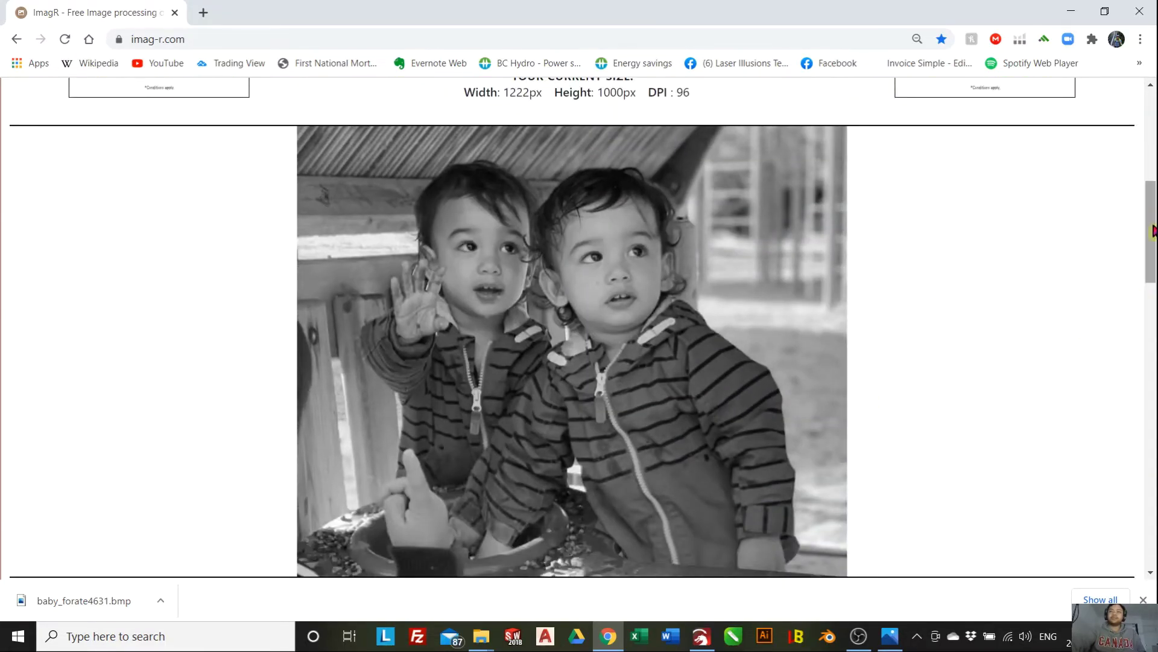
left_click_drag(1154, 231, 1086, 202)
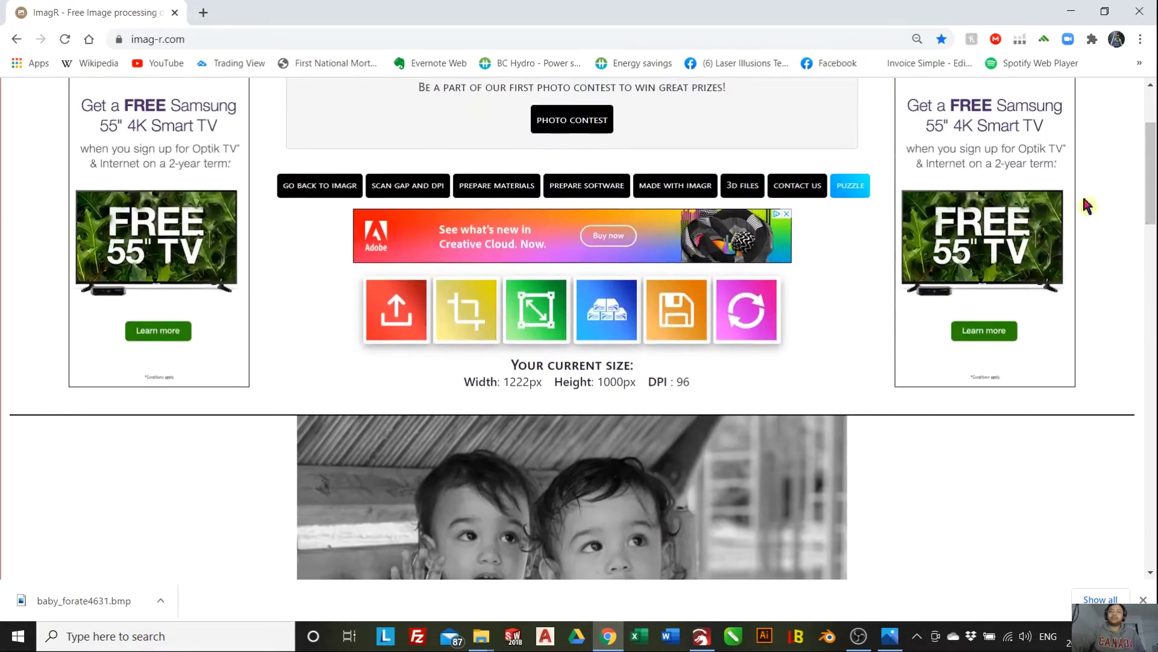
left_click(542, 307)
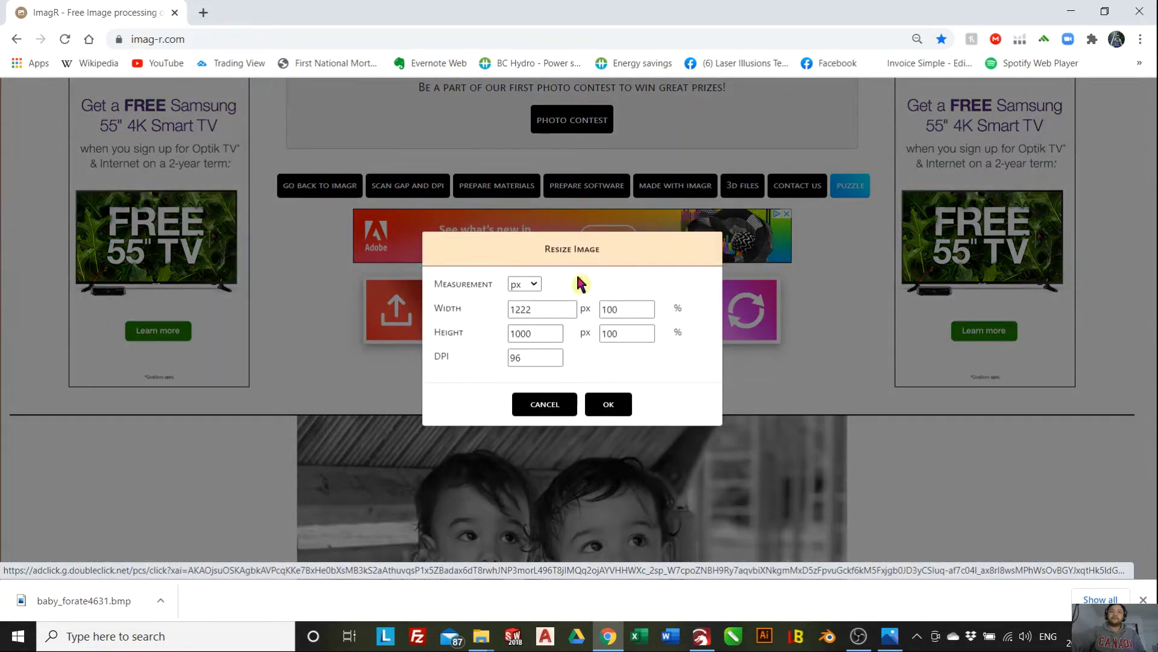
left_click(524, 284)
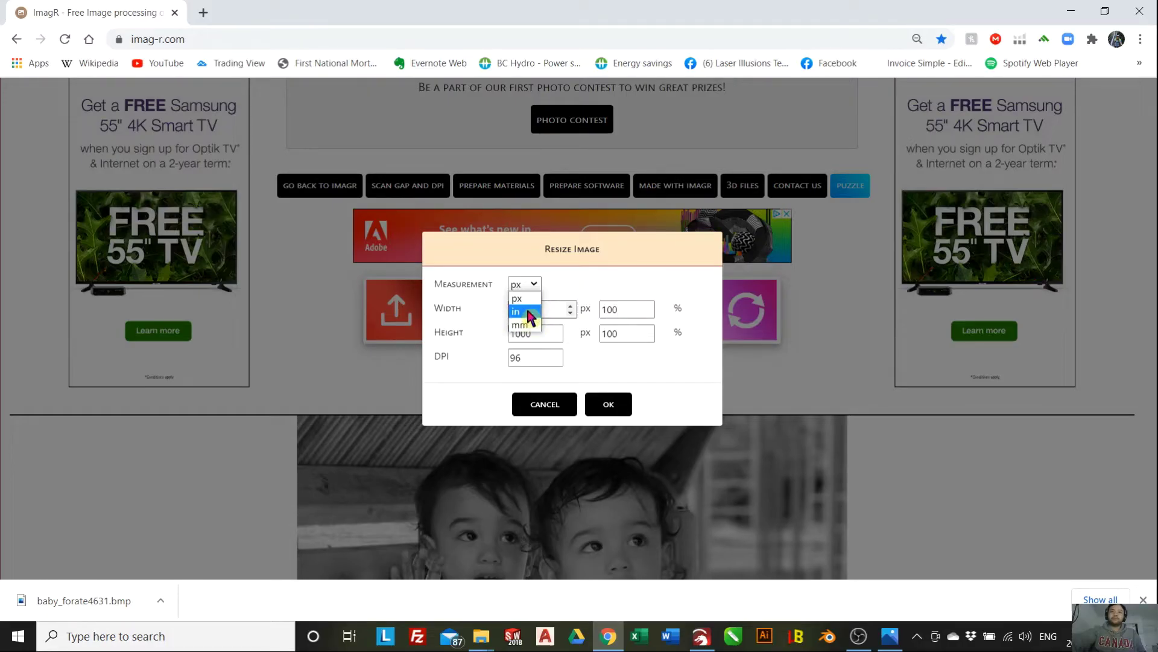
left_click(530, 312)
left_click(545, 307)
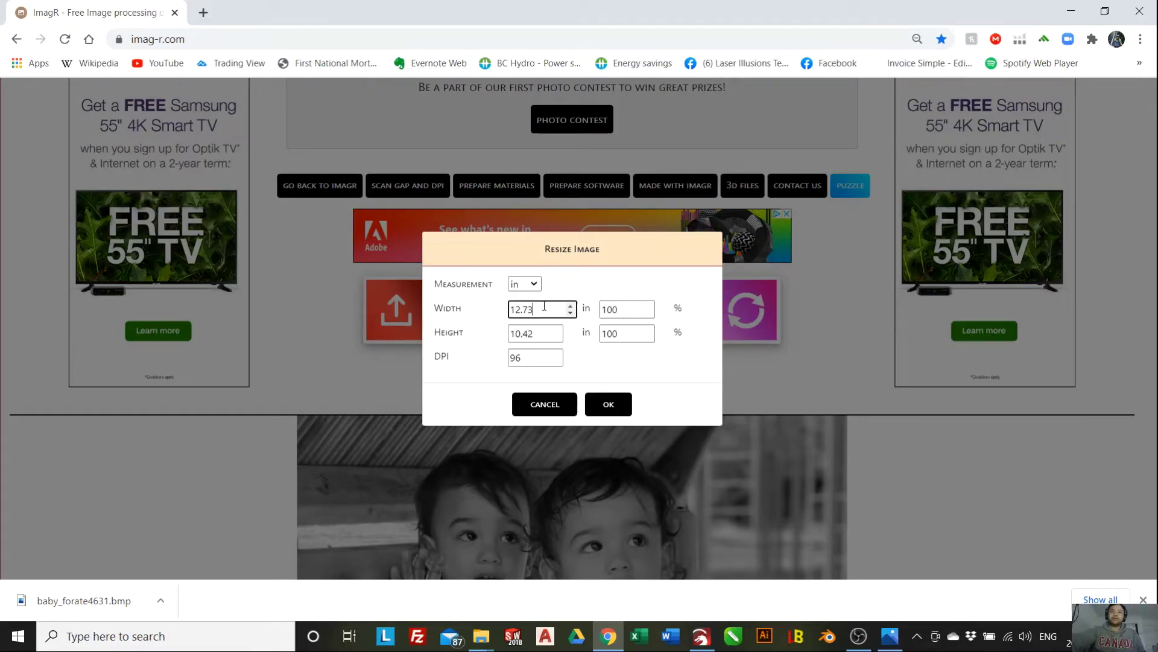
double_click(544, 306)
type("5")
left_click(527, 319)
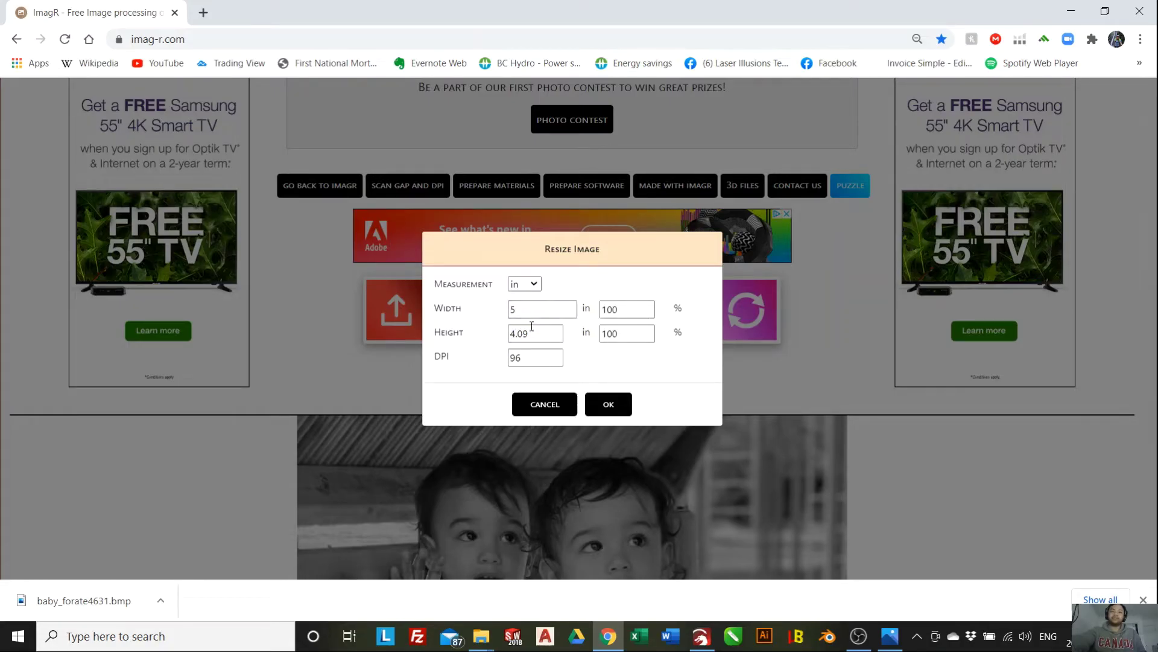
Set the photo's resolution to 300 DPI and apply the resize
left_click(533, 358)
type("300")
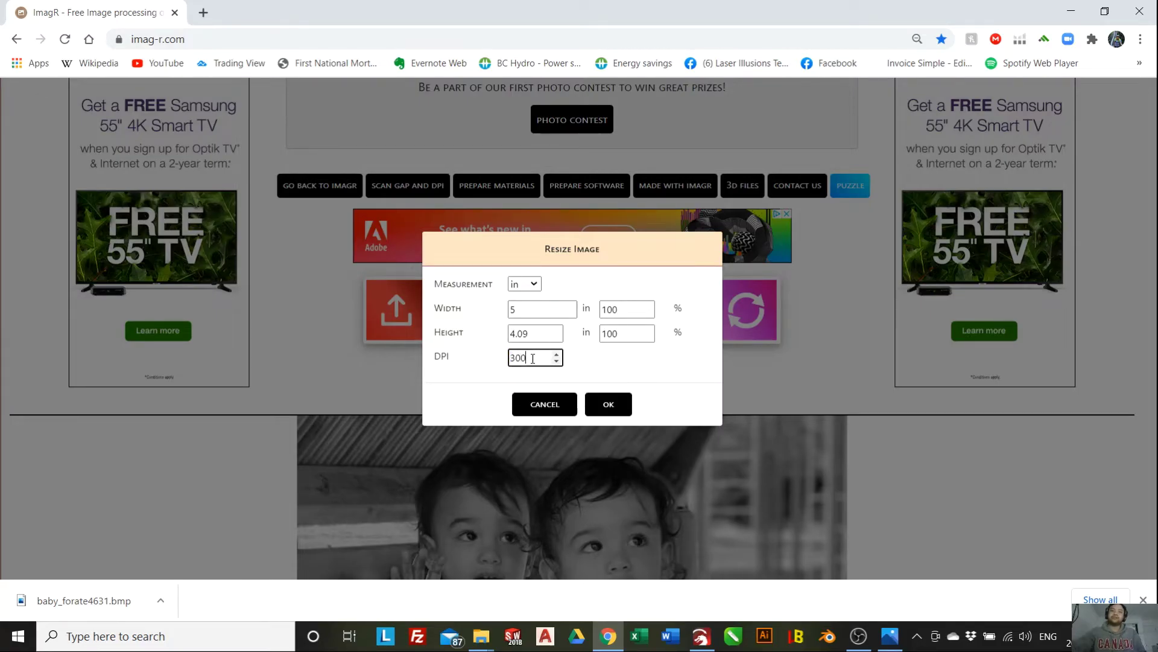
left_click(614, 362)
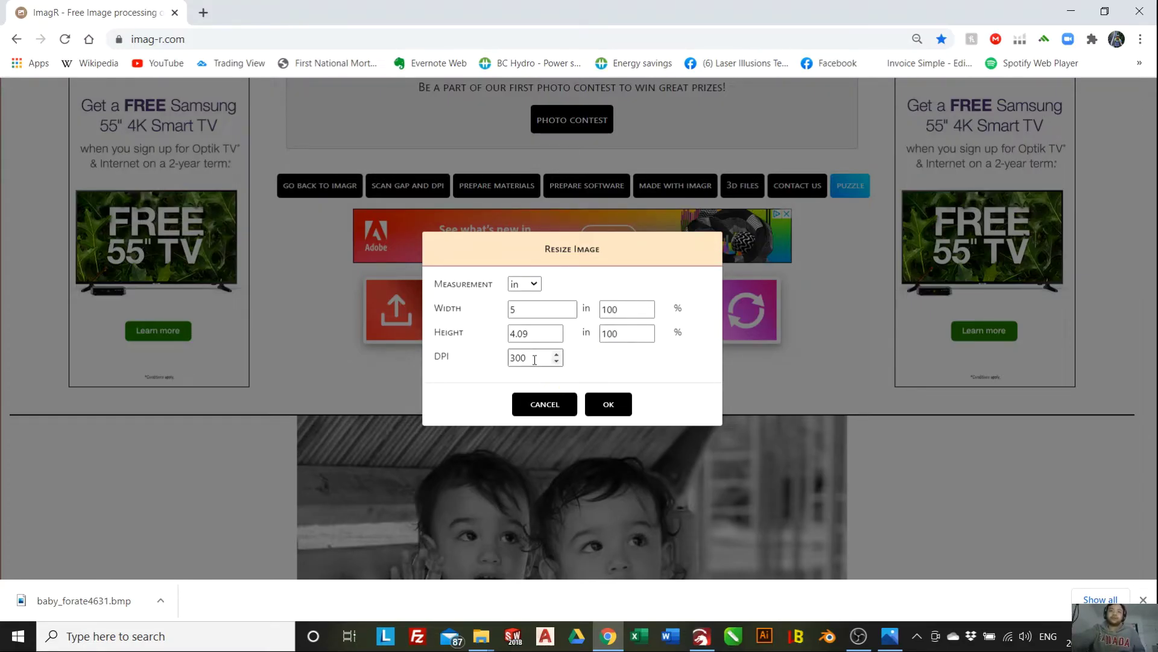
left_click(610, 405)
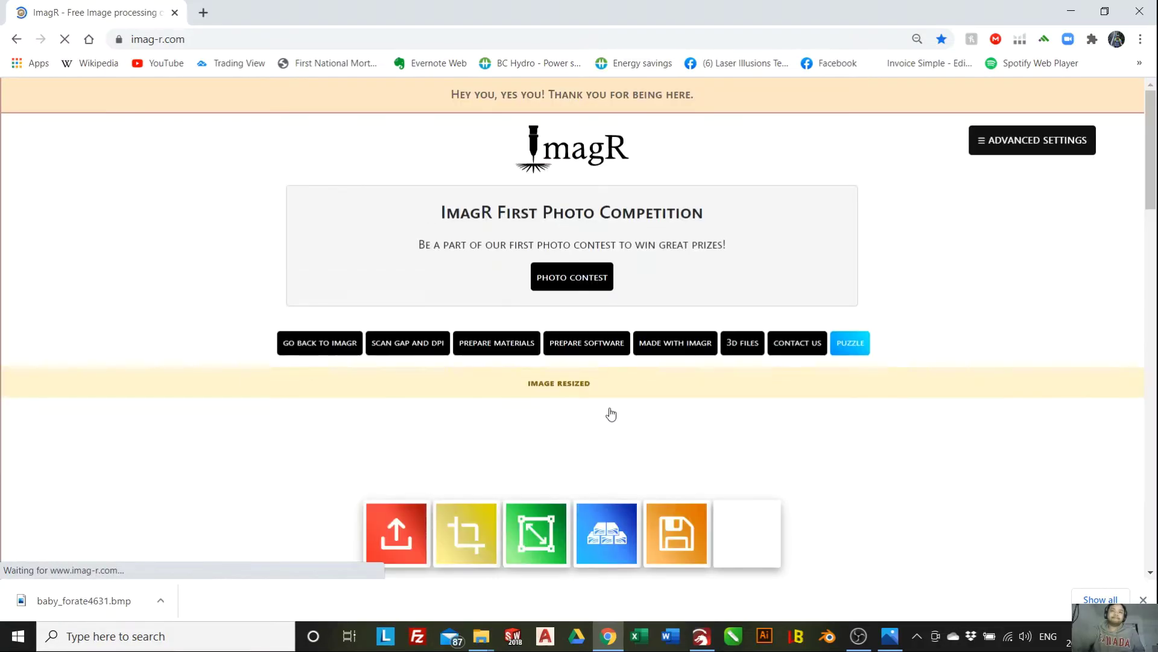
Bring up the material choices for the resized photo
left_click_drag(1154, 151, 1154, 259)
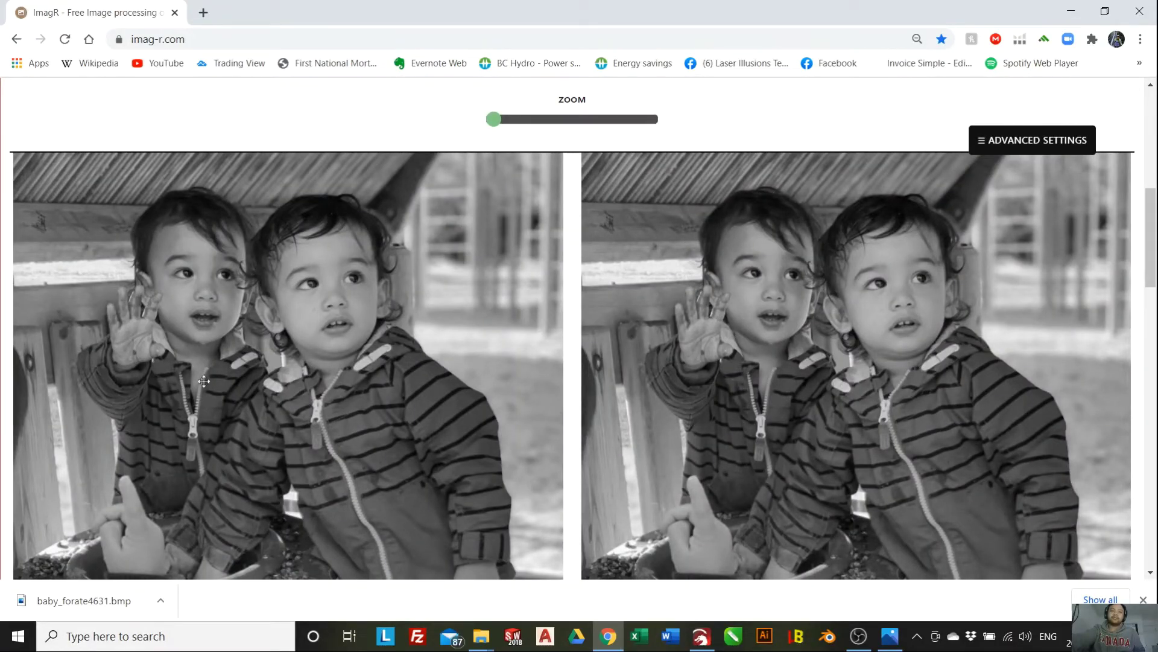
left_click_drag(1153, 236, 1153, 205)
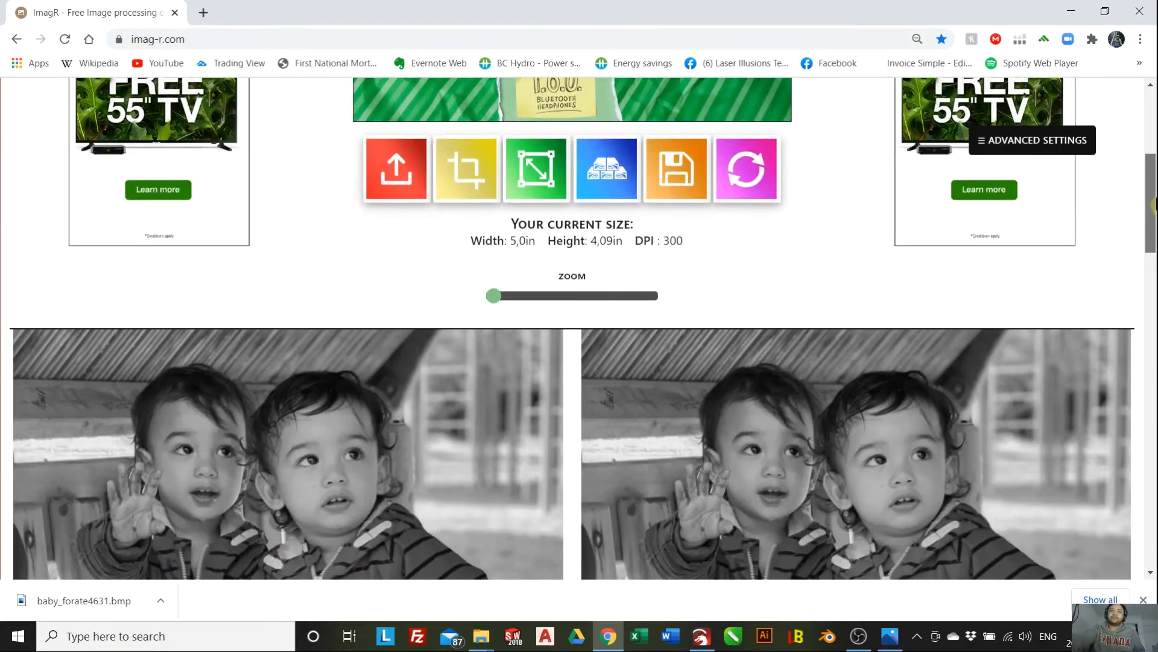
left_click(608, 175)
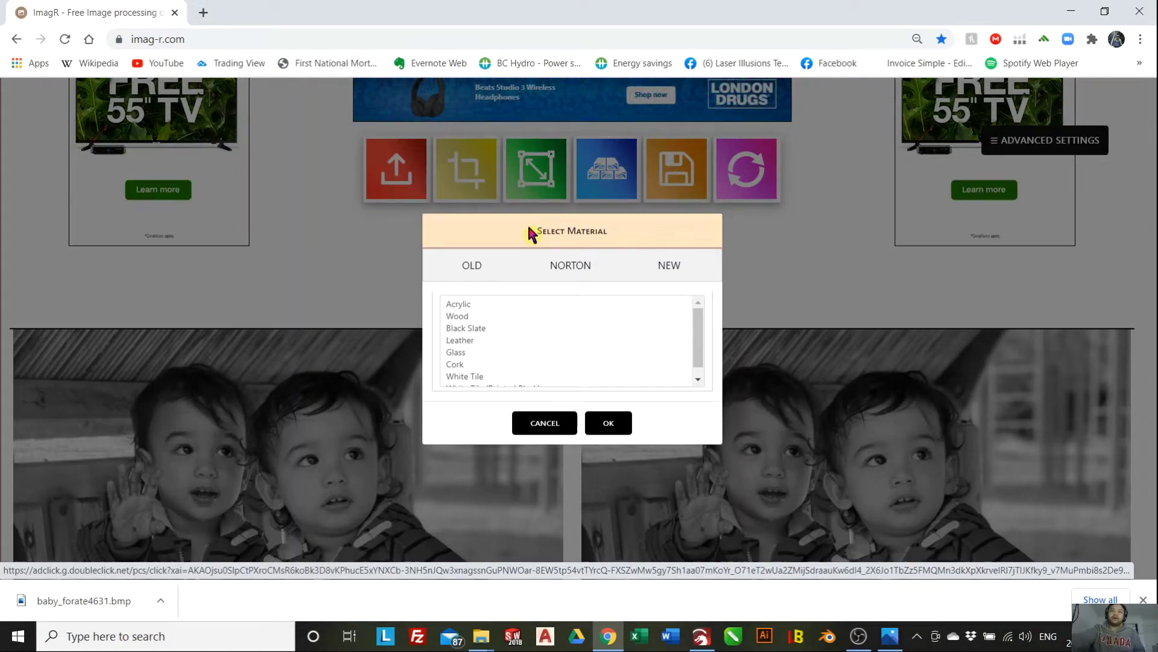
Compare the materials offered by the Old, Norton and New algorithm groups
left_click(472, 265)
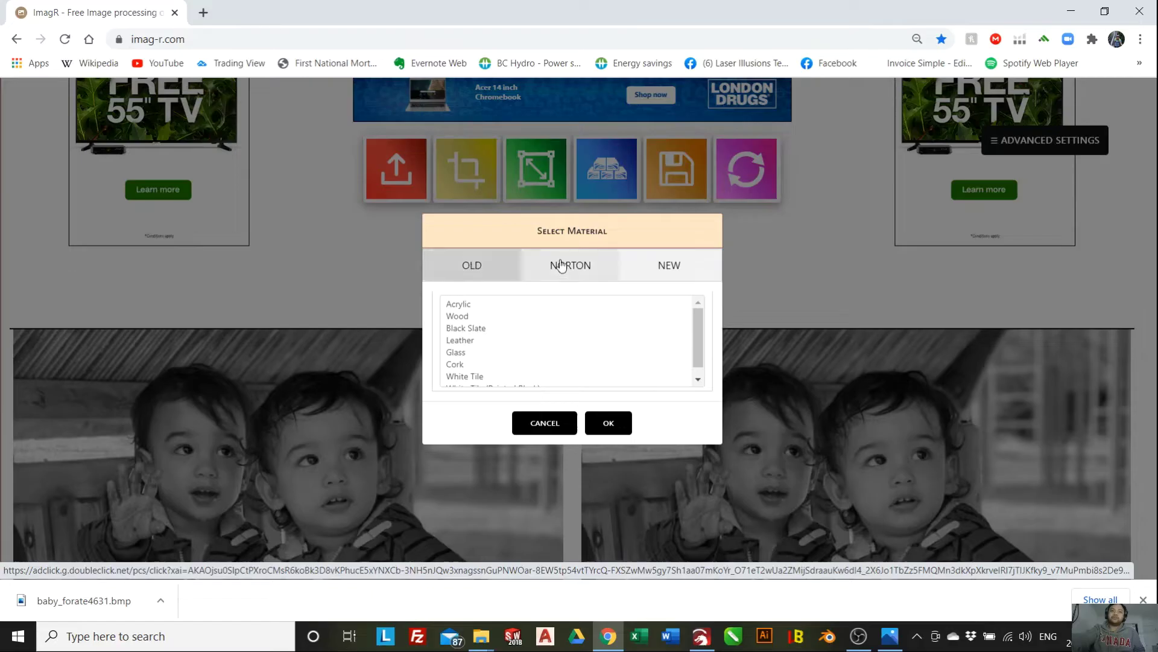
left_click(561, 266)
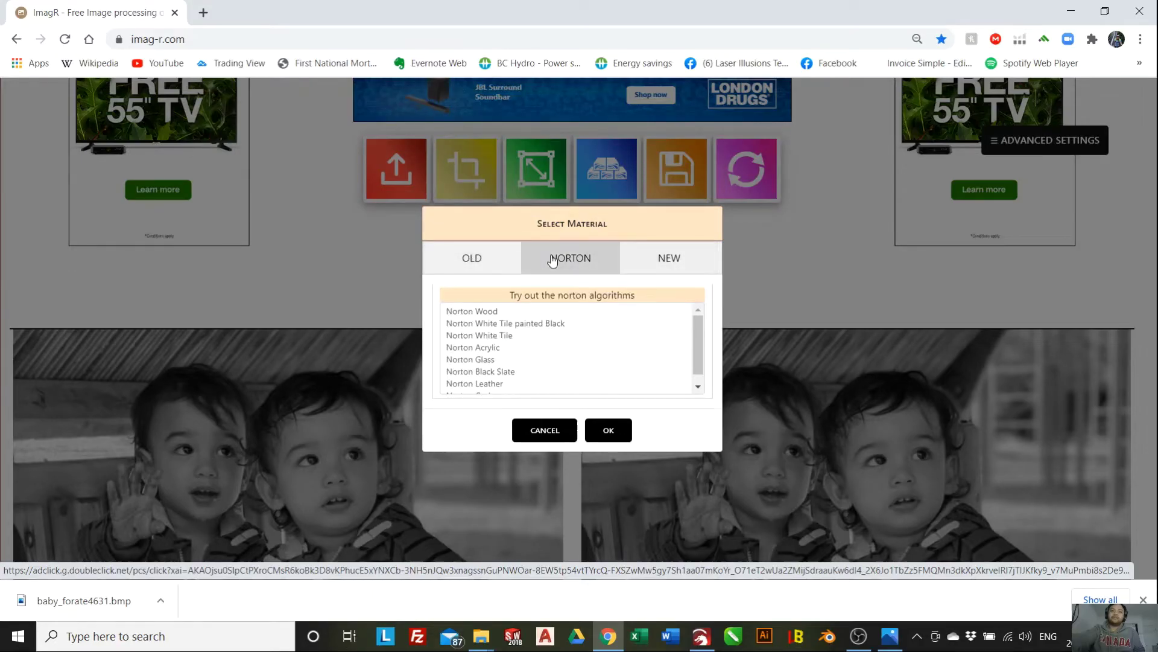
left_click(494, 265)
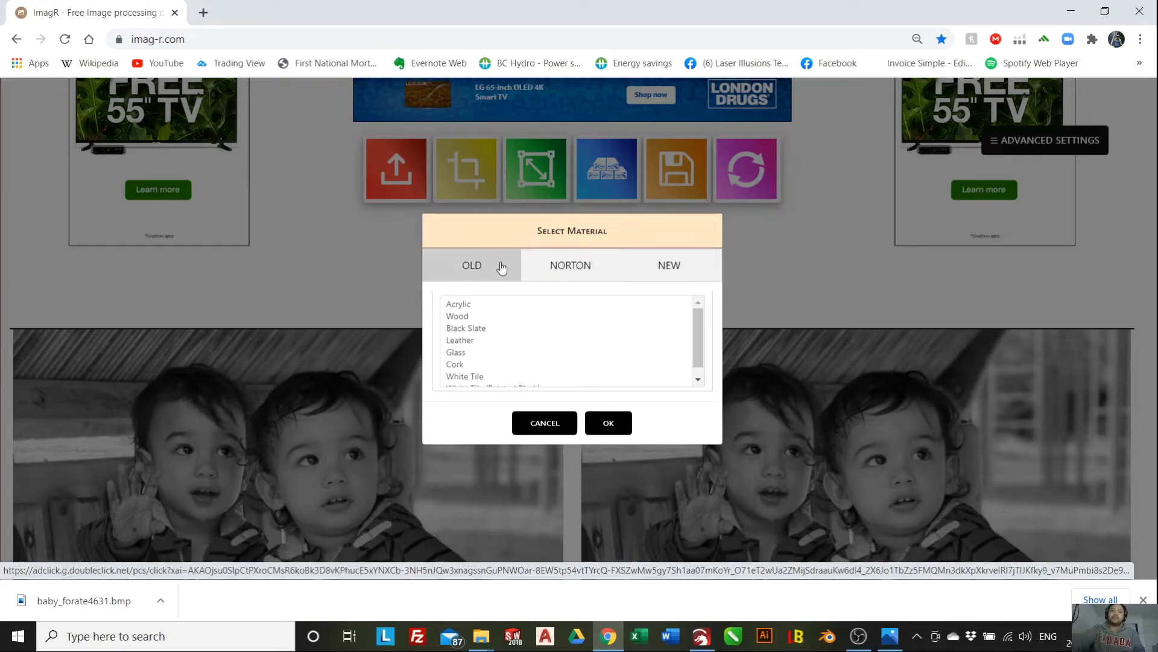
left_click(589, 269)
left_click(671, 265)
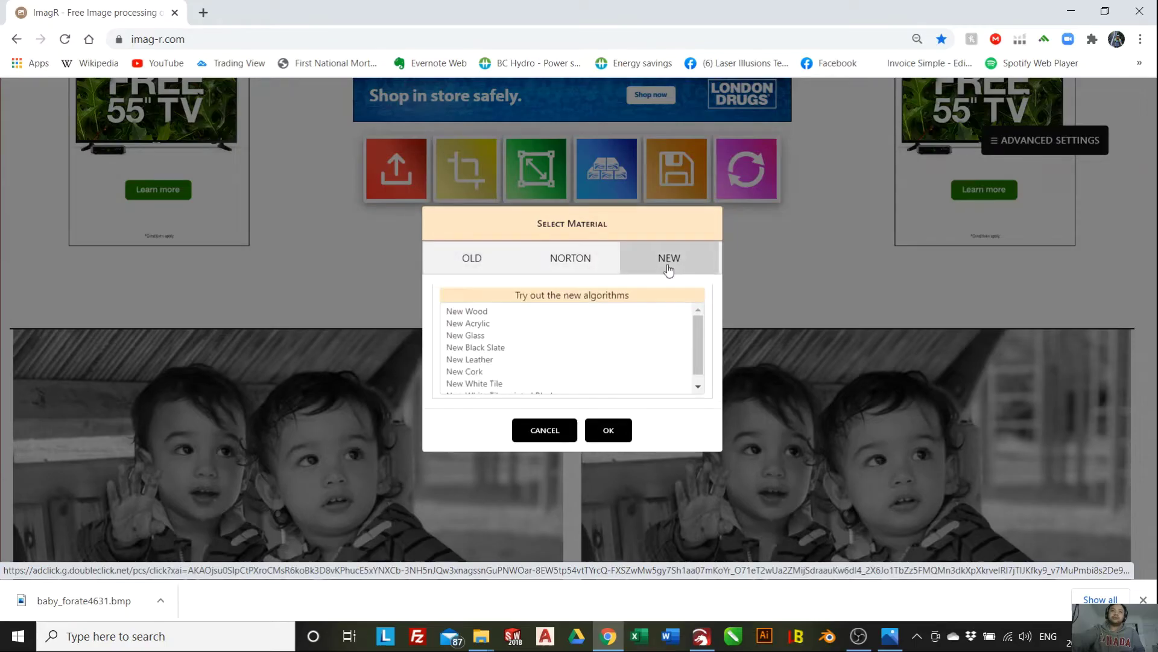
left_click(467, 259)
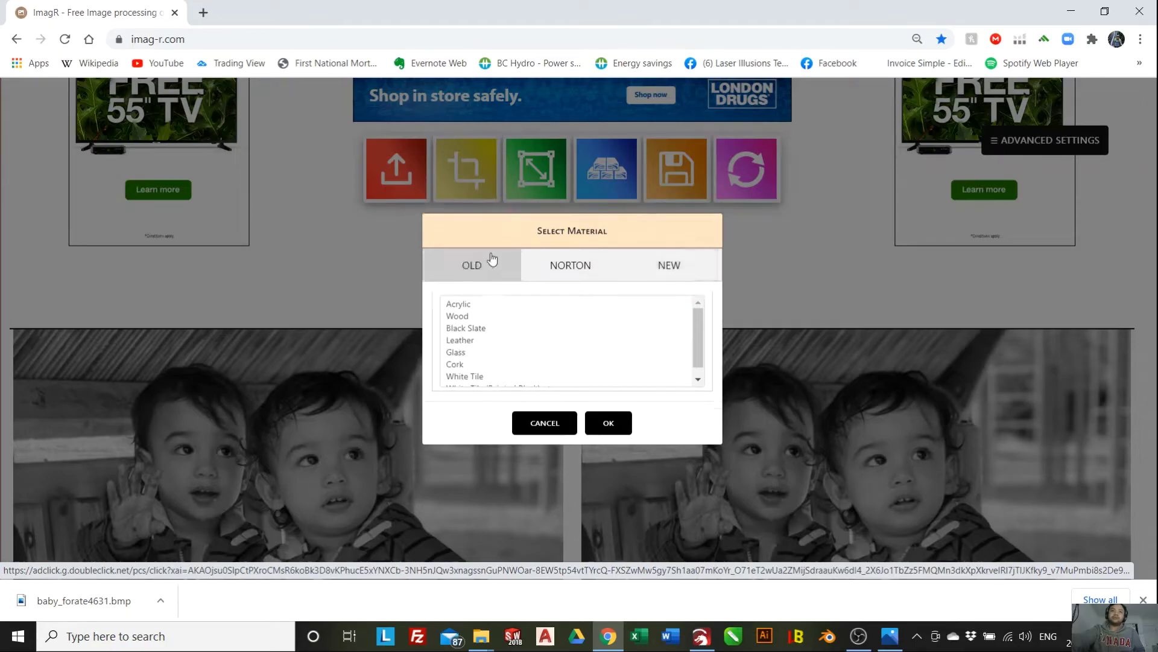
left_click(559, 276)
left_click(666, 263)
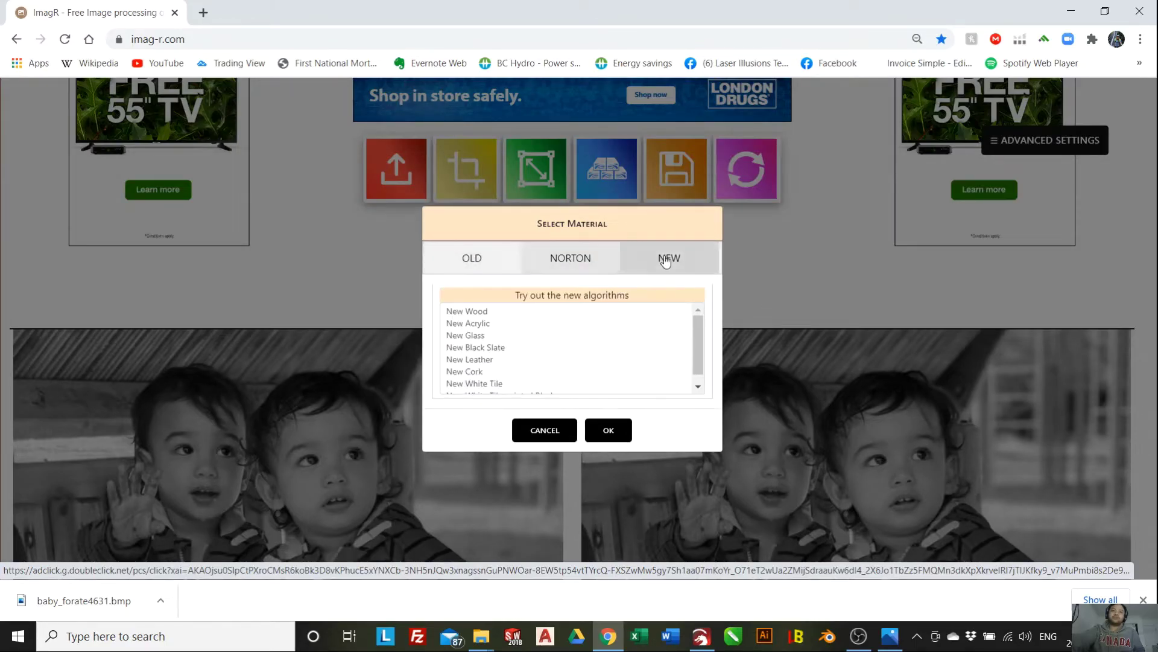
Choose Norton Acrylic from the Norton algorithms and apply it to the photo
left_click(566, 266)
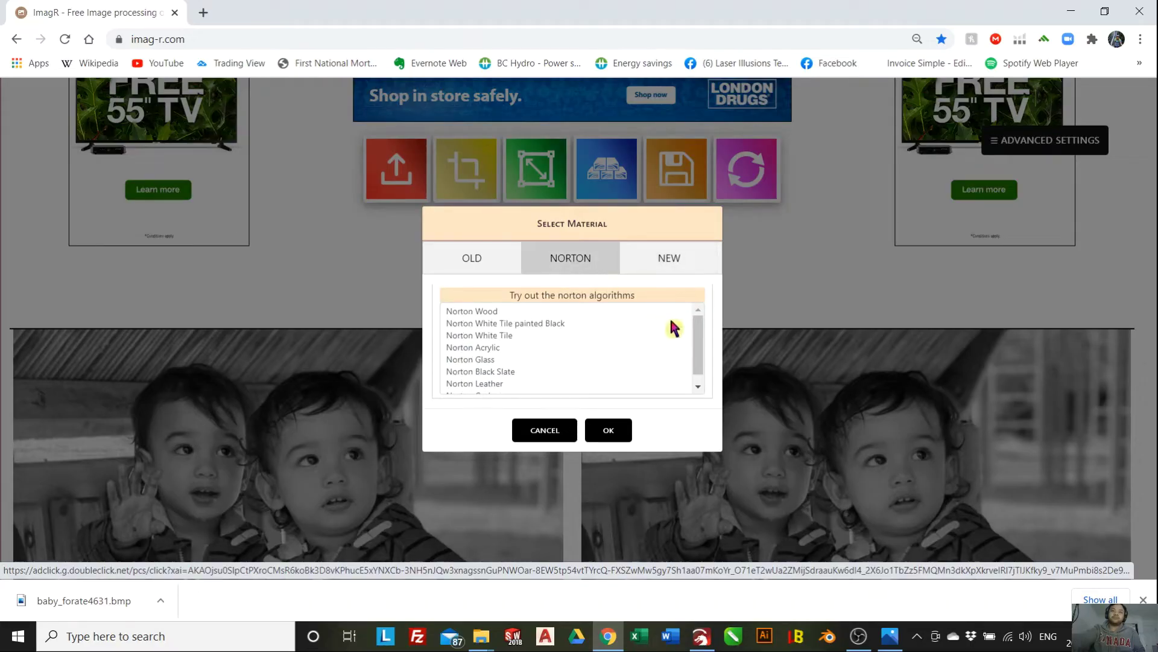
mouse_move(698, 336)
left_mouse_down()
mouse_move(705, 321)
mouse_move(703, 362)
mouse_move(695, 329)
left_mouse_up()
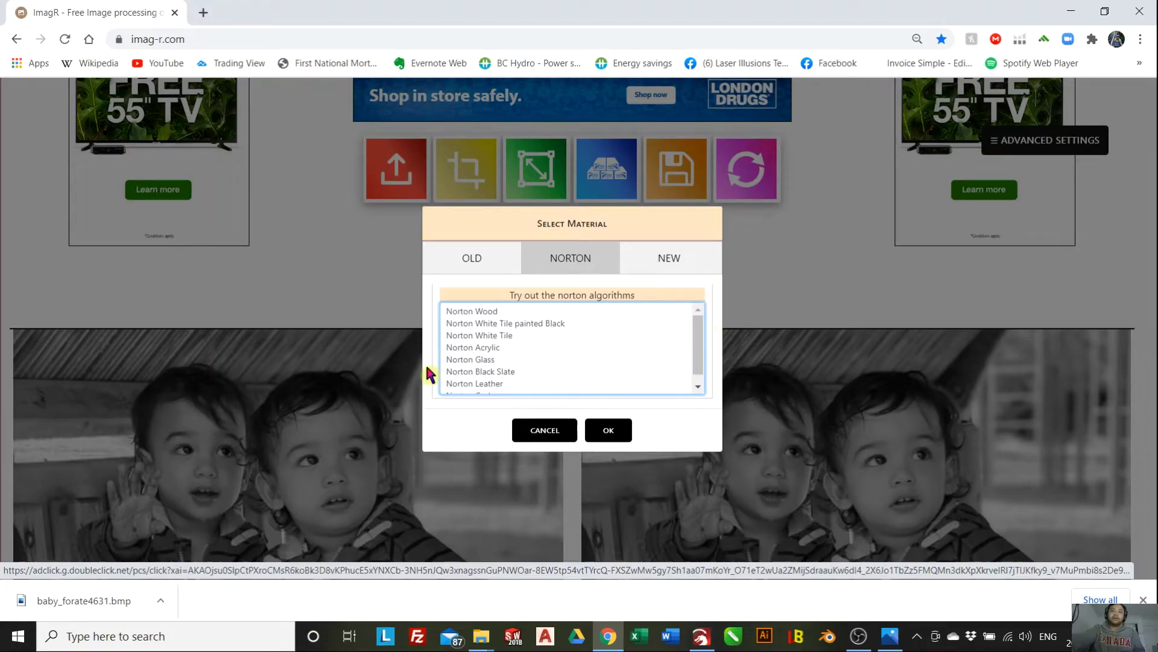
left_click(489, 349)
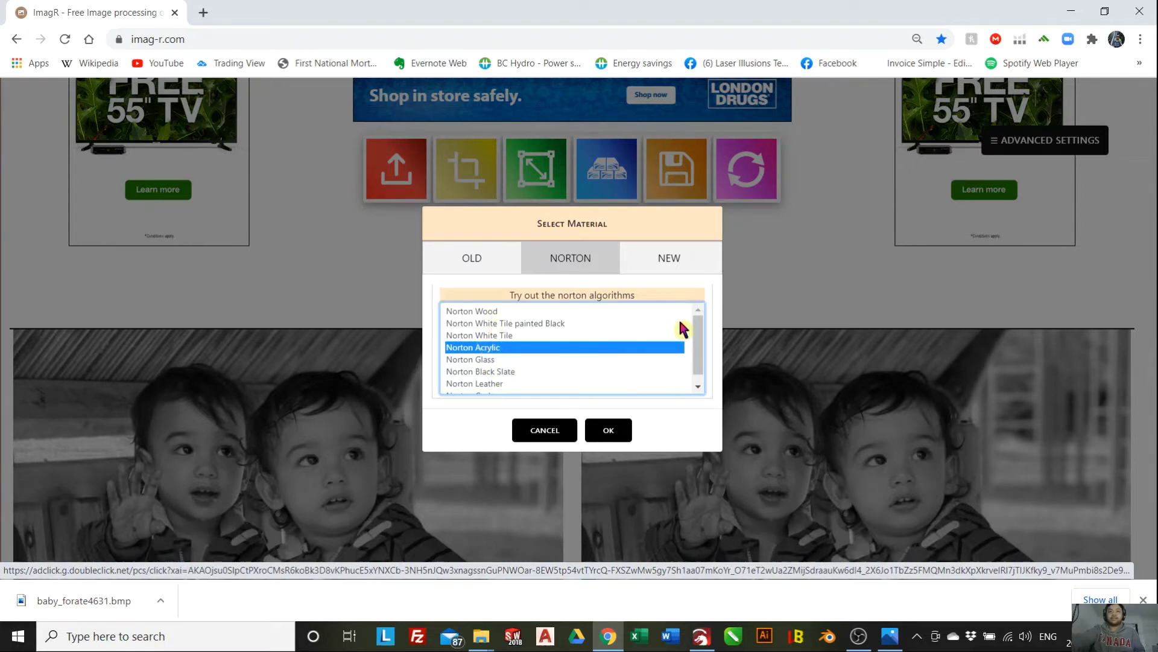
left_click_drag(701, 346, 659, 388)
left_click(615, 432)
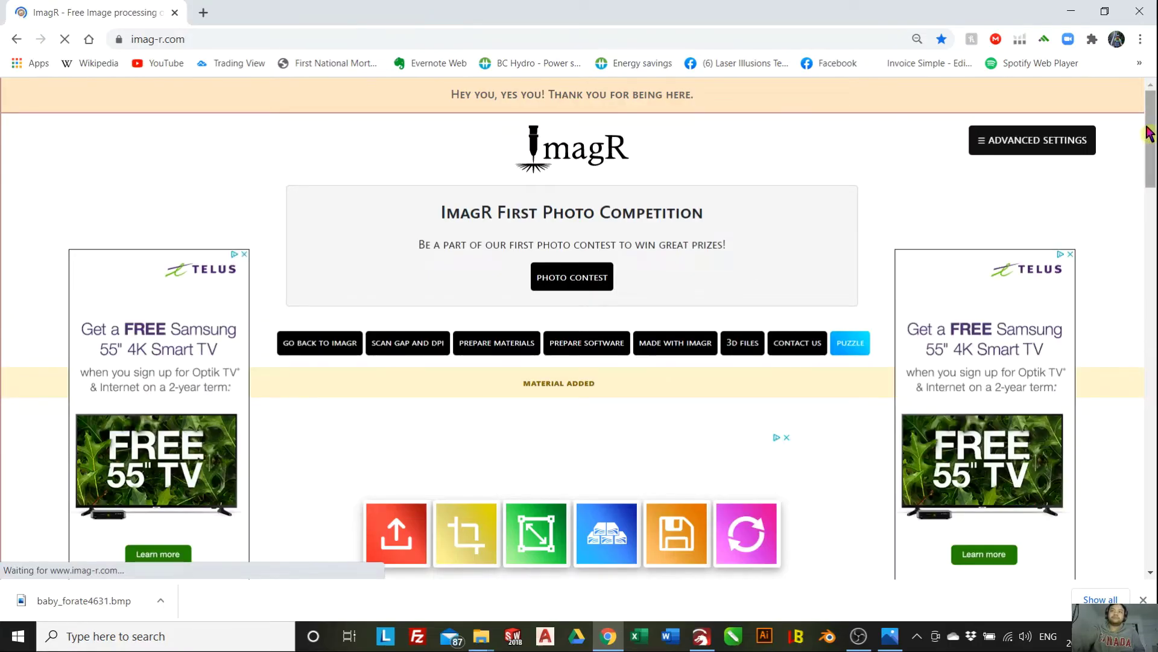
Compare the original and processed photos, then download the result as a BMP named baby_forate3251 in the Photo Engrave folder
left_click_drag(1151, 133, 1151, 217)
left_click_drag(1154, 284, 1154, 308)
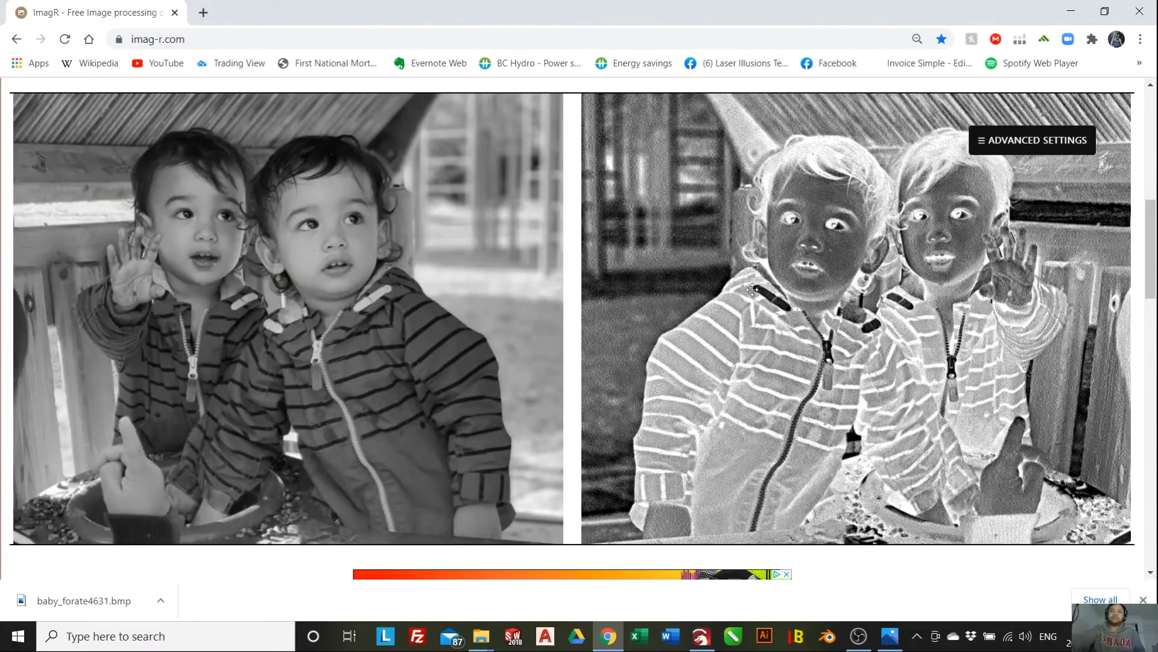
left_click_drag(1151, 247, 1153, 229)
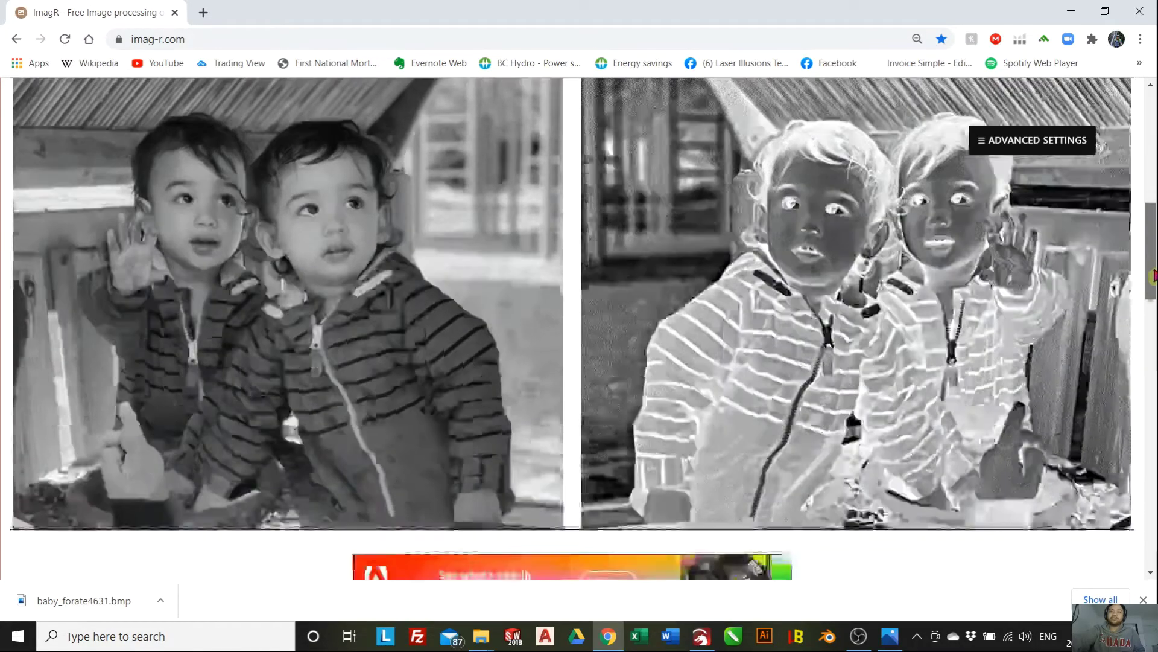
mouse_move(1151, 242)
left_mouse_down()
mouse_move(1154, 270)
mouse_move(1153, 261)
left_mouse_up()
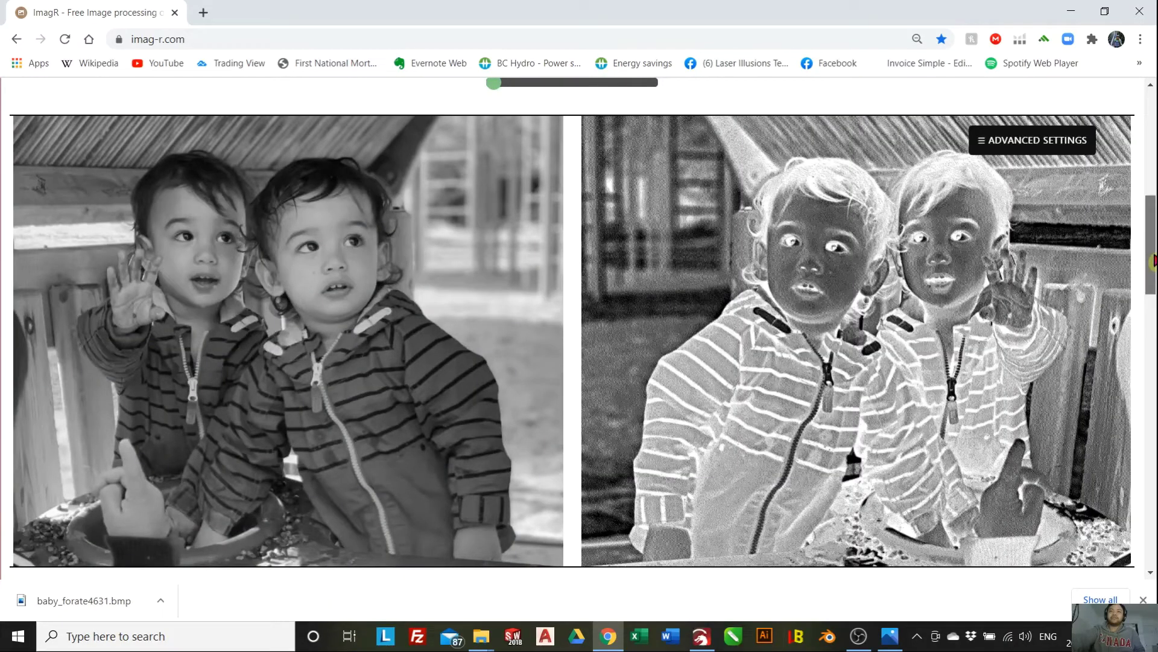
mouse_move(1154, 261)
left_mouse_down()
mouse_move(1154, 240)
mouse_move(1154, 265)
left_mouse_up()
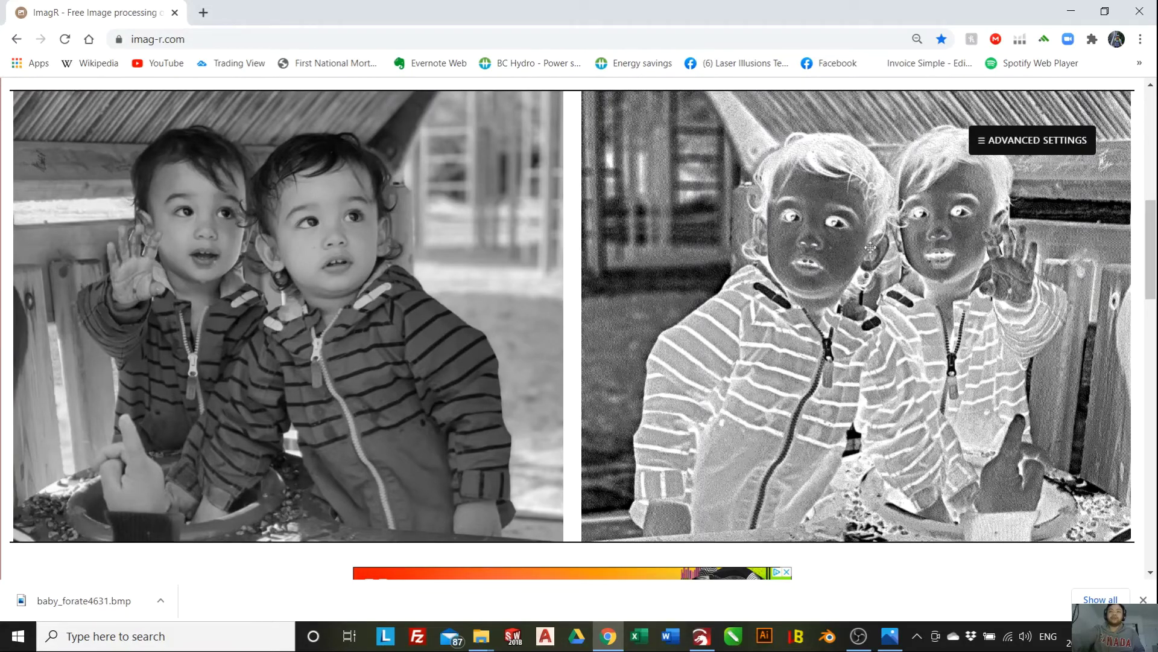
left_click_drag(1153, 250, 1154, 202)
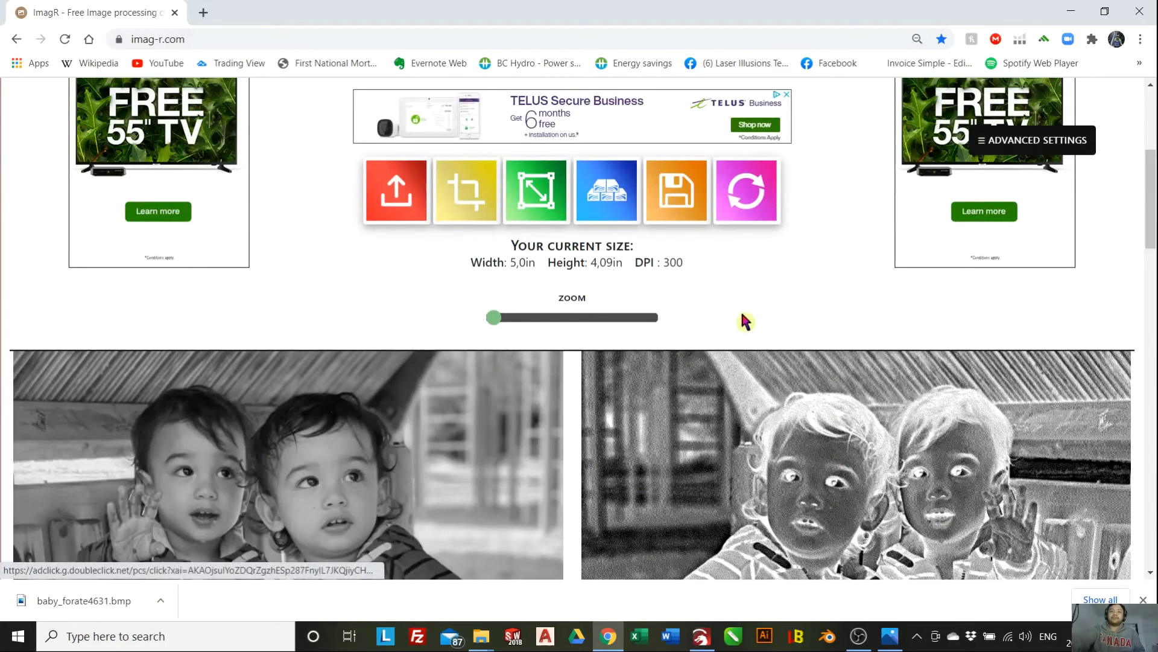
left_click(680, 199)
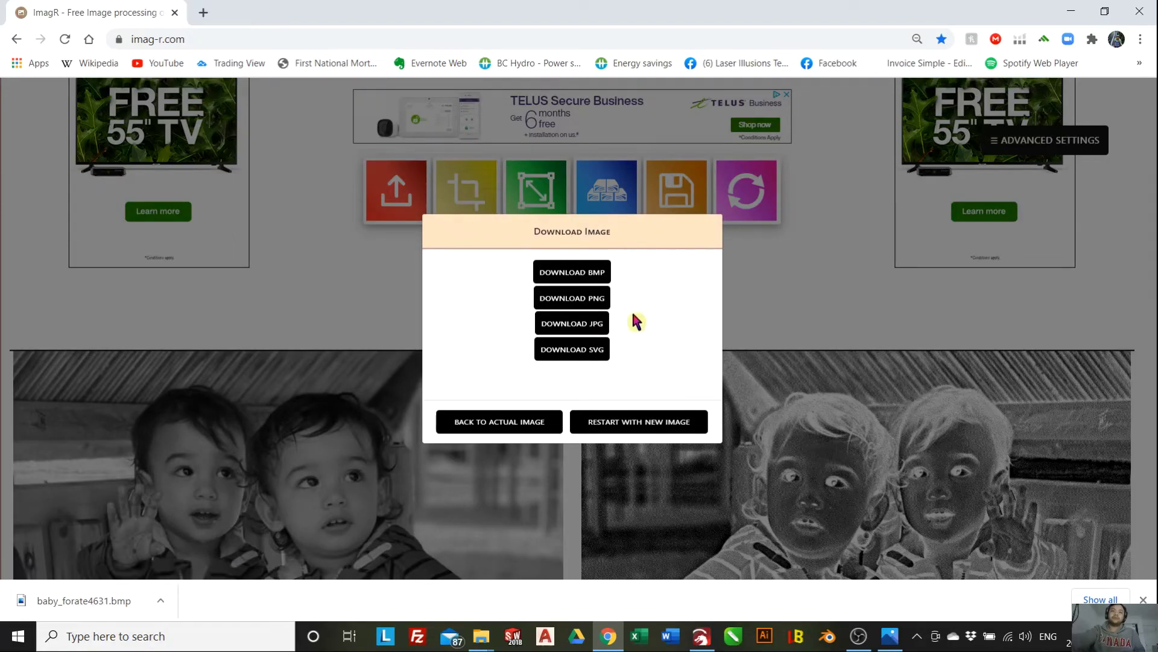
left_click(591, 274)
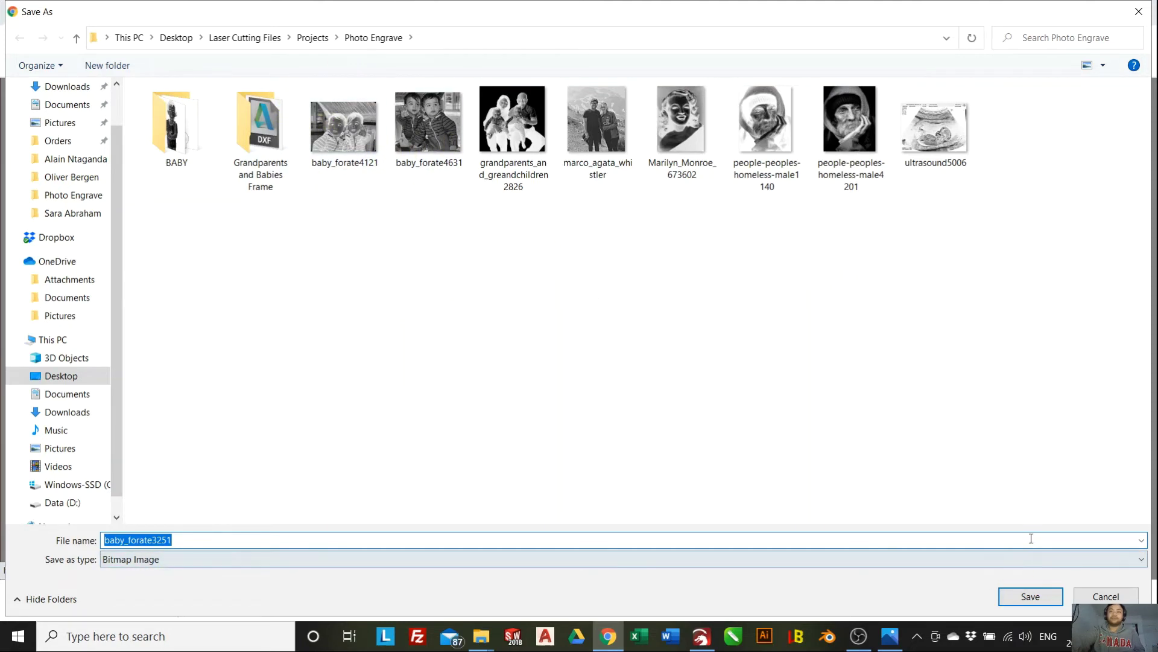
left_click(1031, 596)
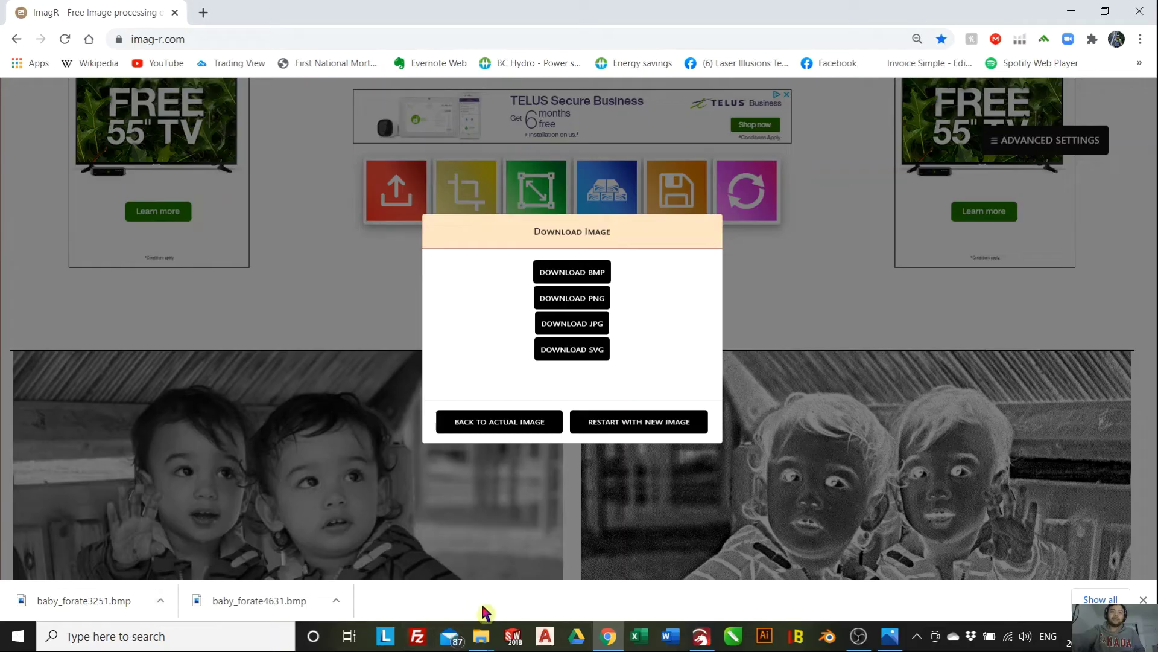
Switch to the Photo Engrave folder in File Explorer, compare baby_forate3251 with baby_forate4121 and view baby_forate4121 at full size
left_click(481, 636)
left_click(422, 552)
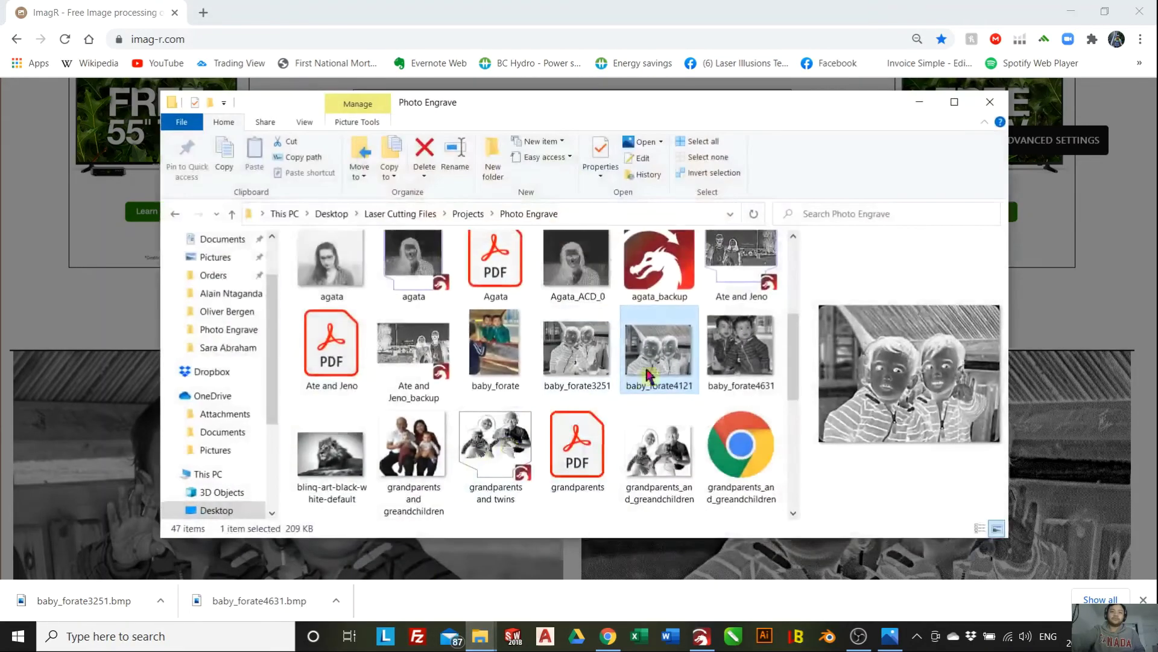
key("Left")
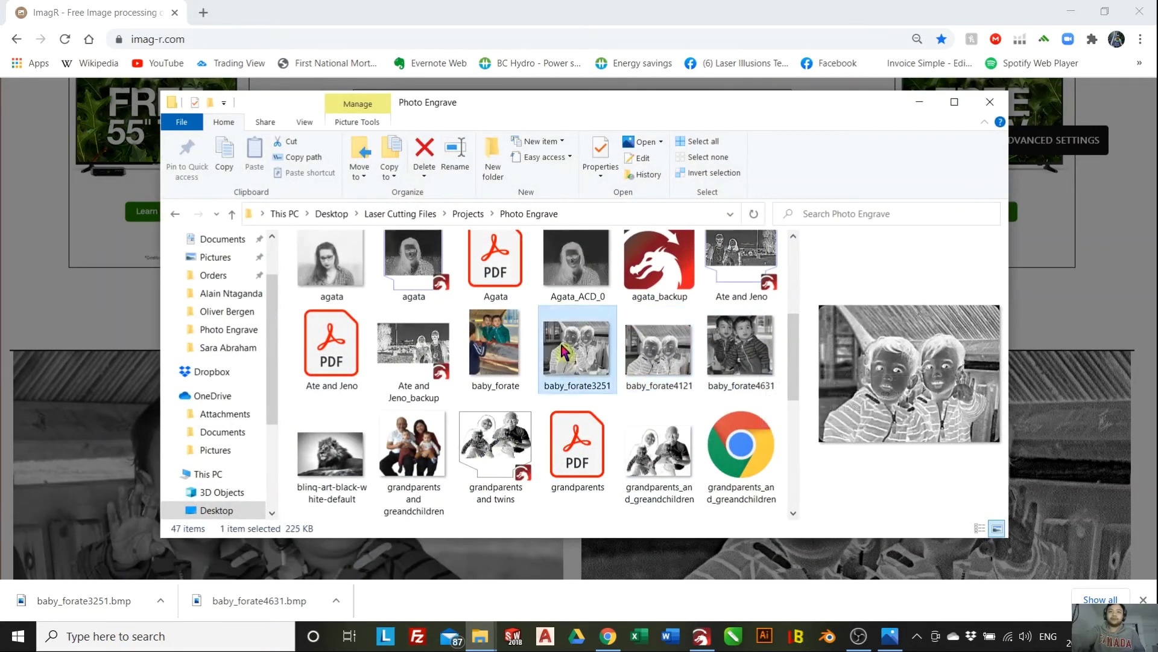
left_click(662, 360)
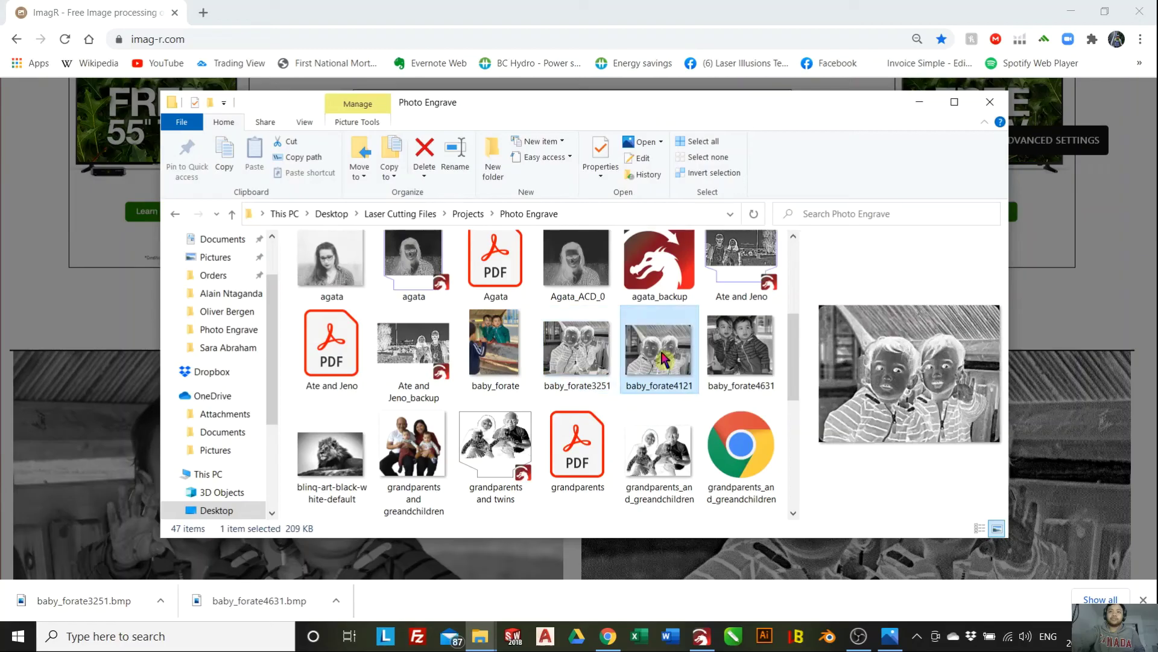
left_click_drag(631, 118, 563, 112)
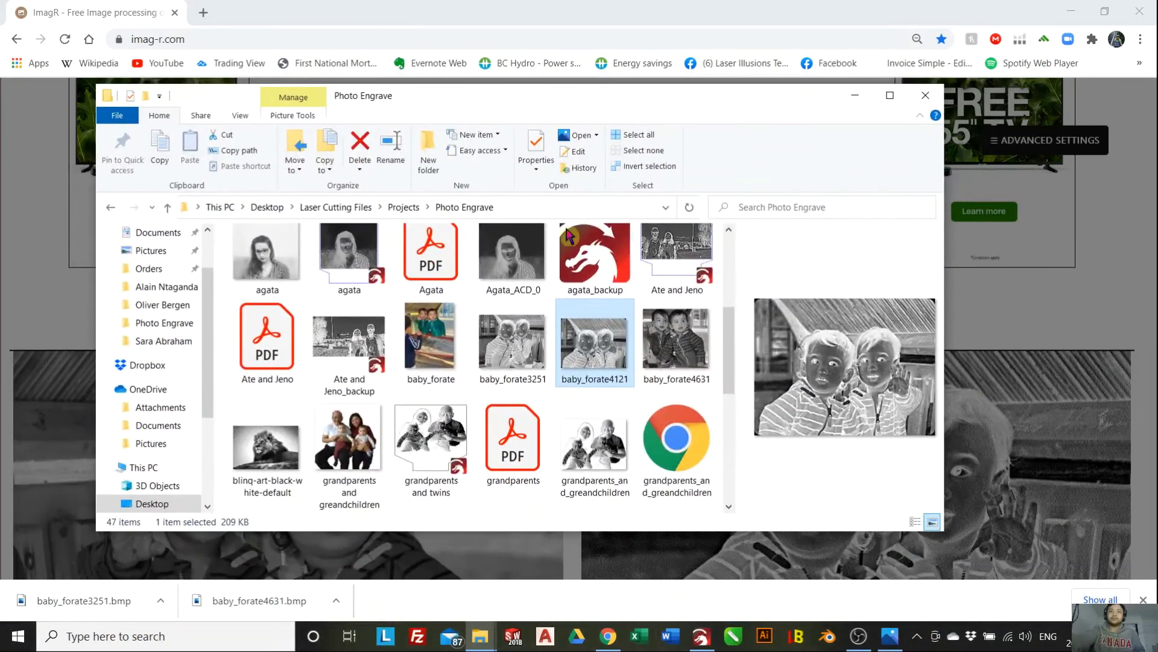
double_click(611, 349)
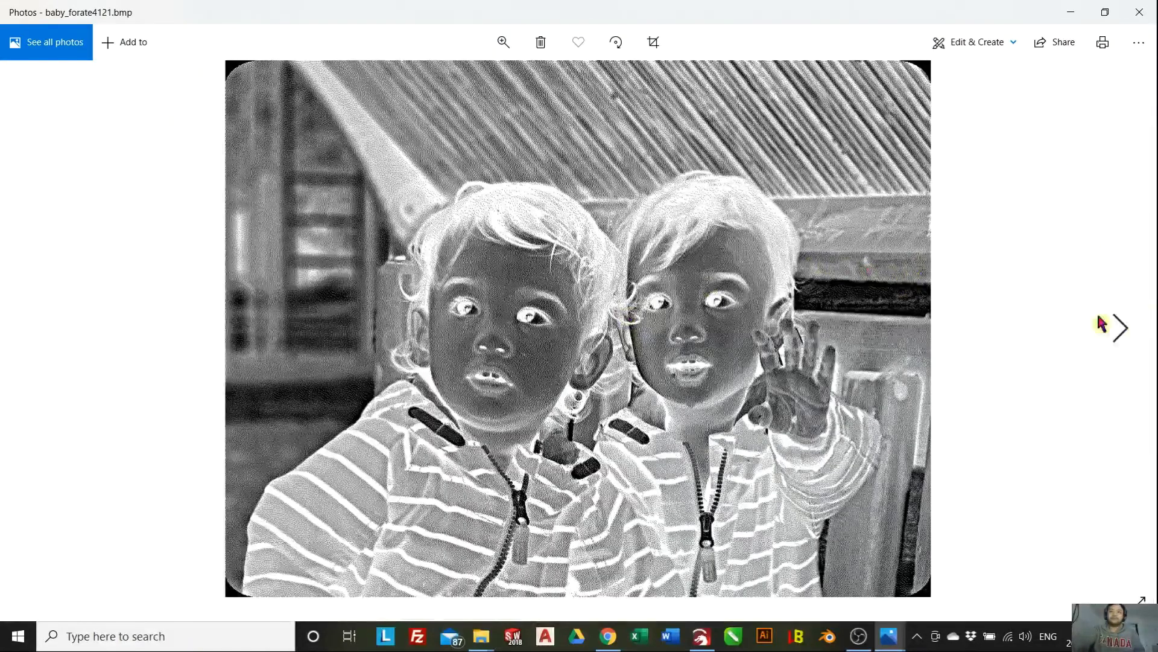
left_click(1139, 12)
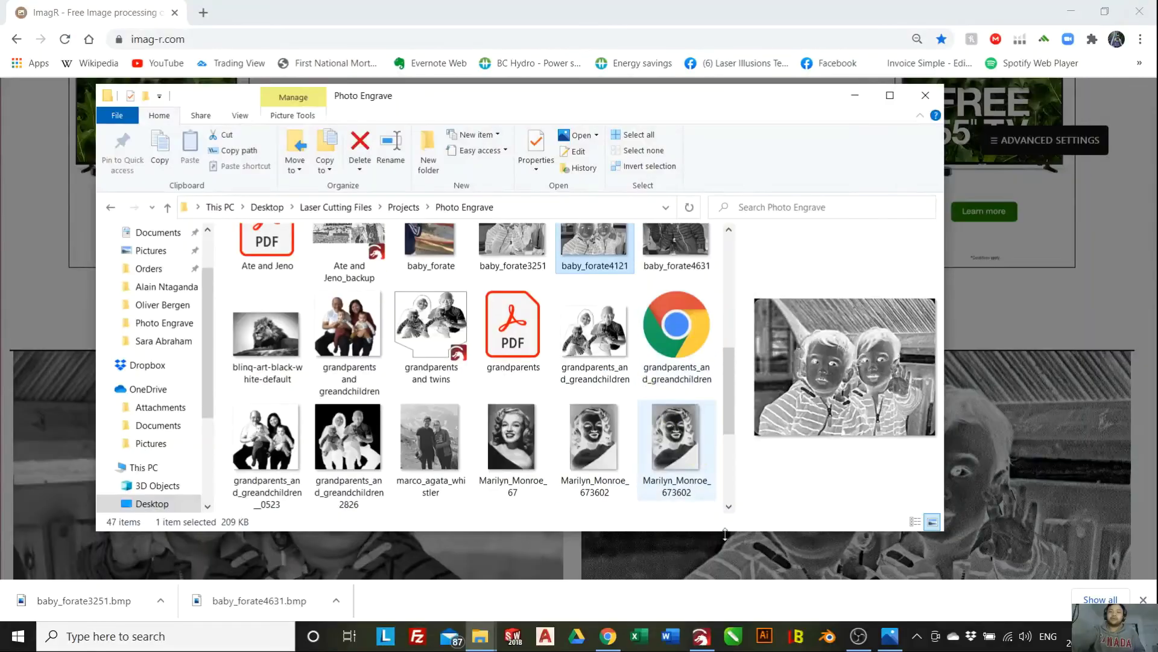
Switch to LightBurn and import baby_forate4121 from the Photo Engrave folder onto the work area
left_click(701, 638)
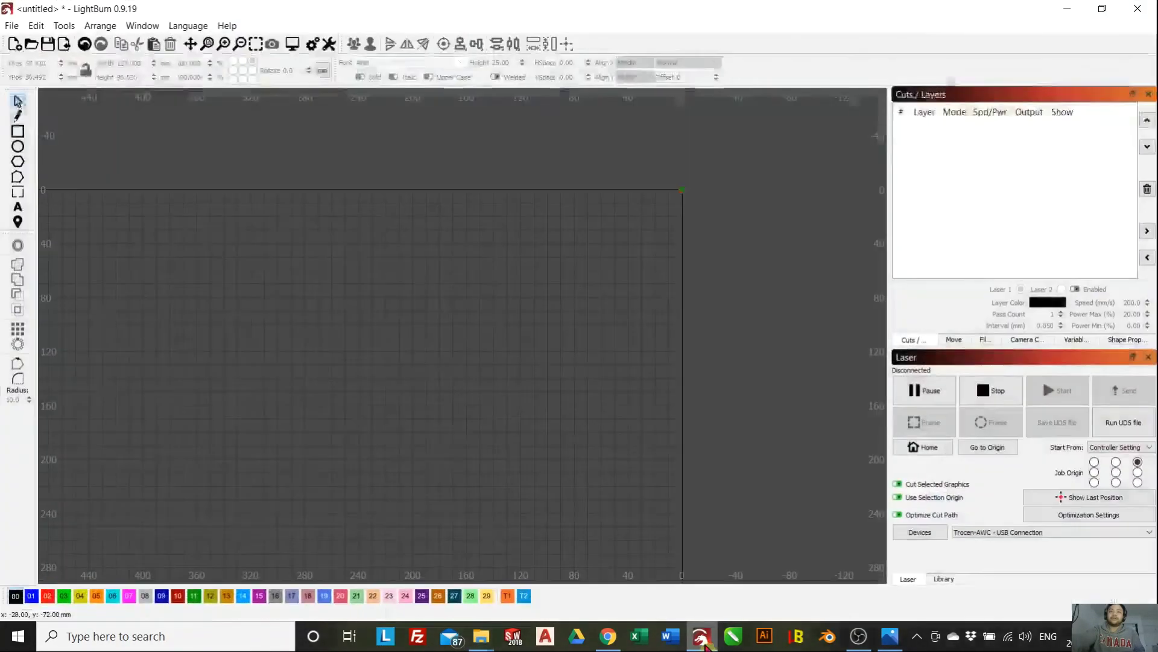
mouse_move(482, 638)
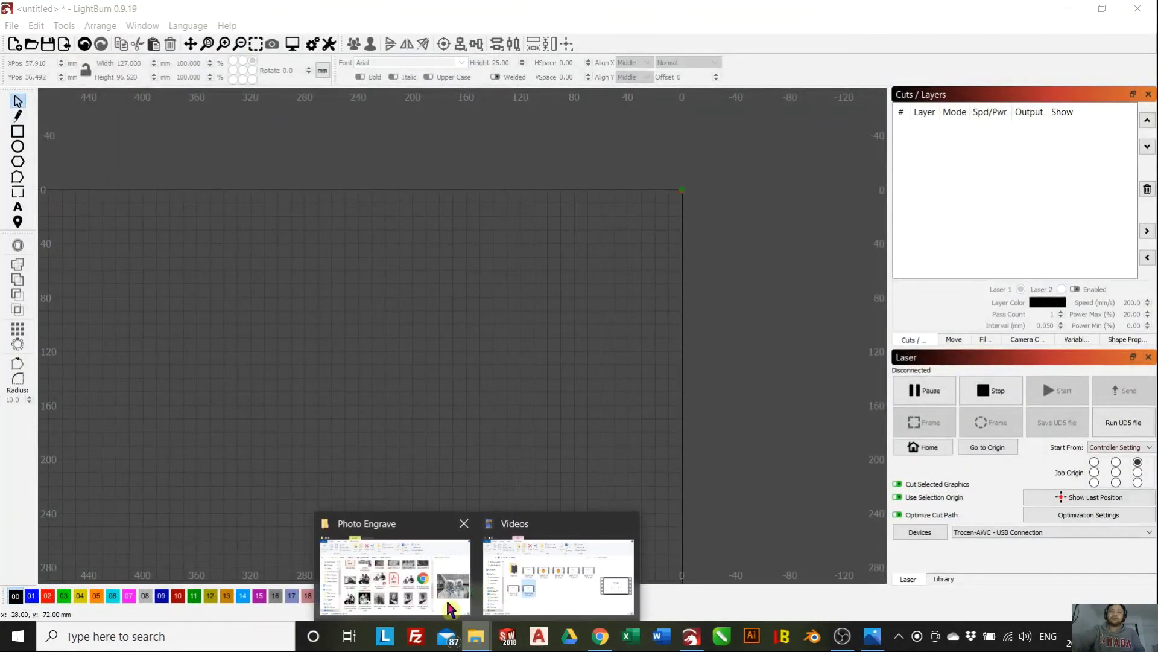
left_click(380, 567)
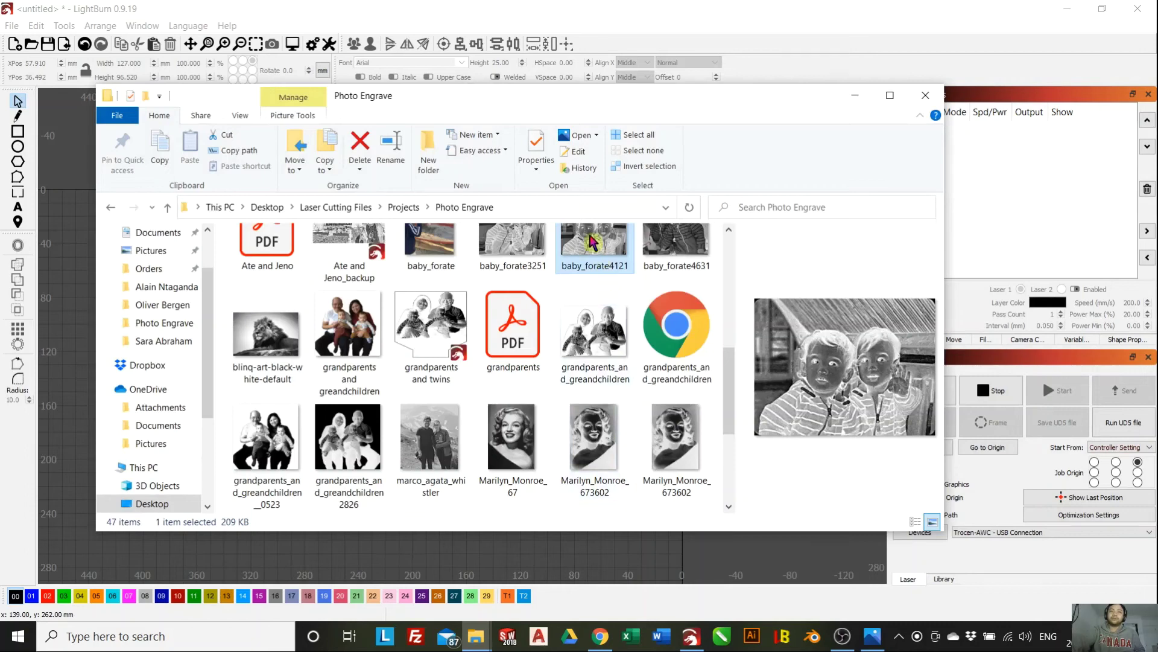
left_click_drag(591, 241, 619, 307)
left_click(519, 540)
scroll(590, 266, "up", 2)
scroll(619, 282, "down", 2)
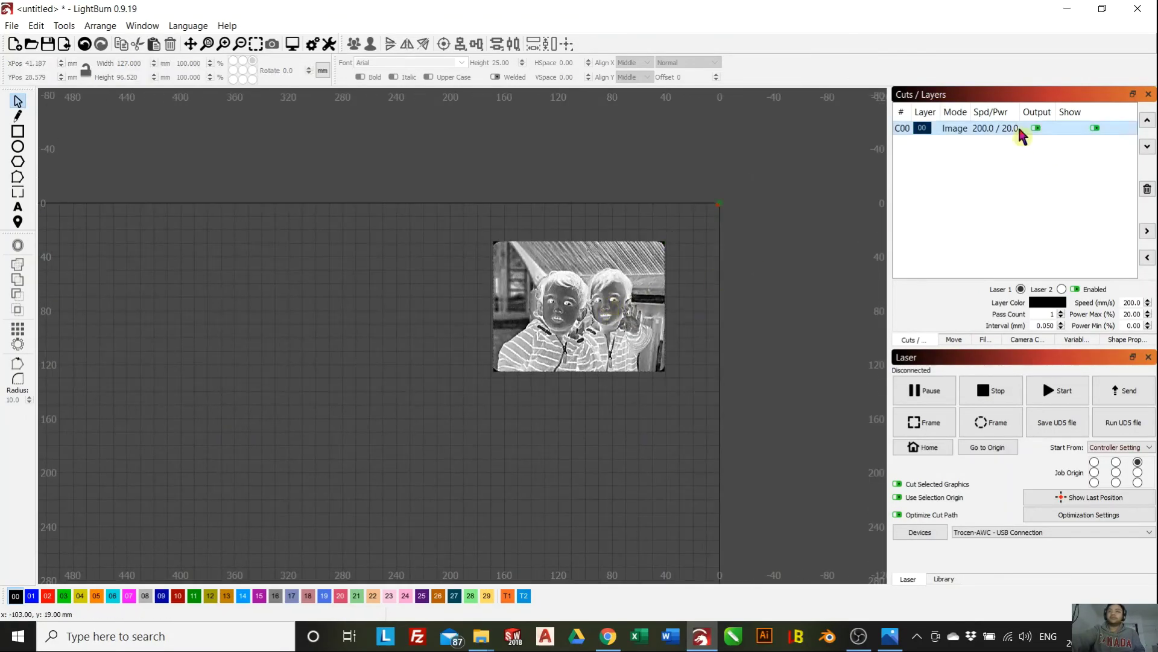
Open the cut settings of image layer C00, turn Pass-Through off and review the available image modes
double_click(987, 129)
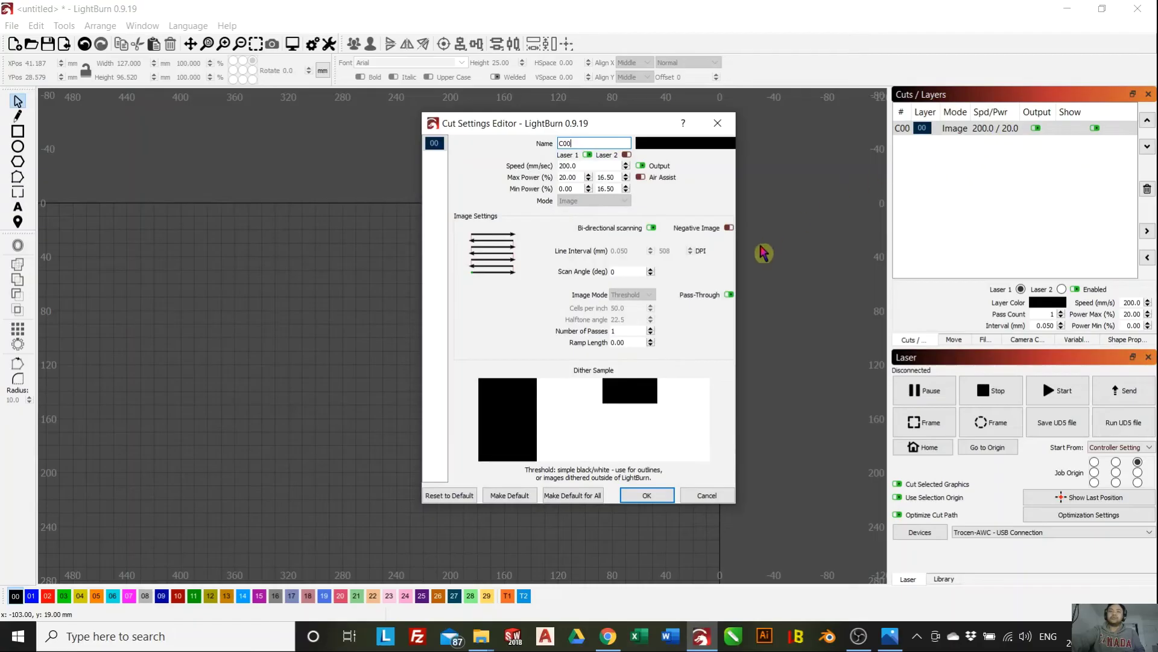
left_click(729, 295)
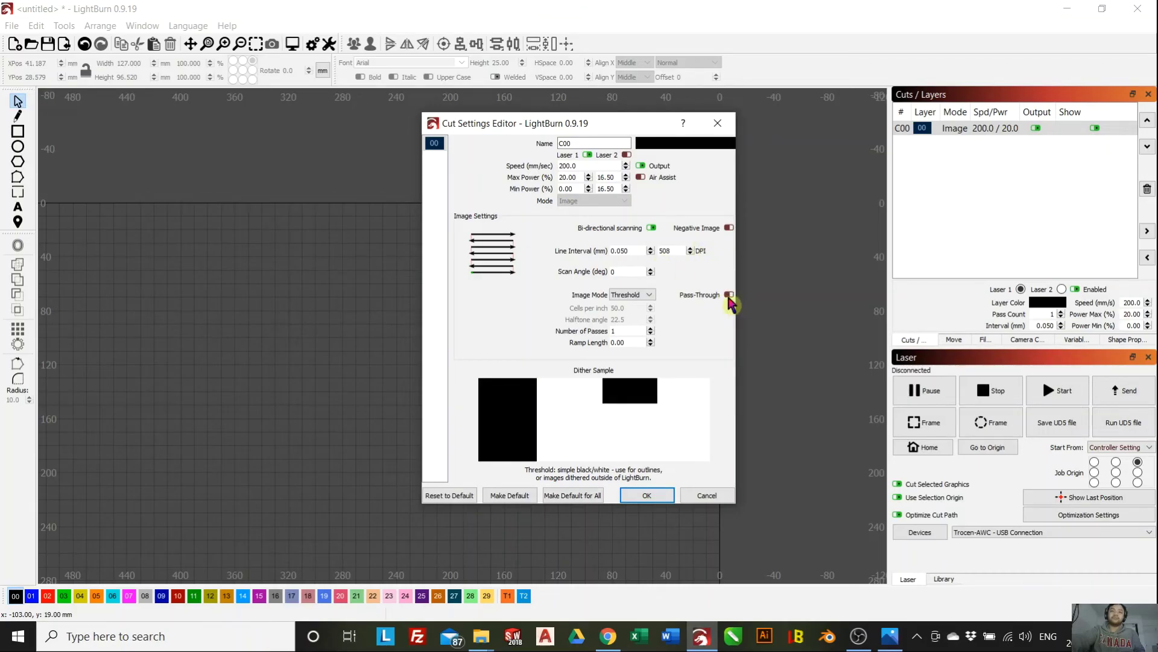
left_click(729, 295)
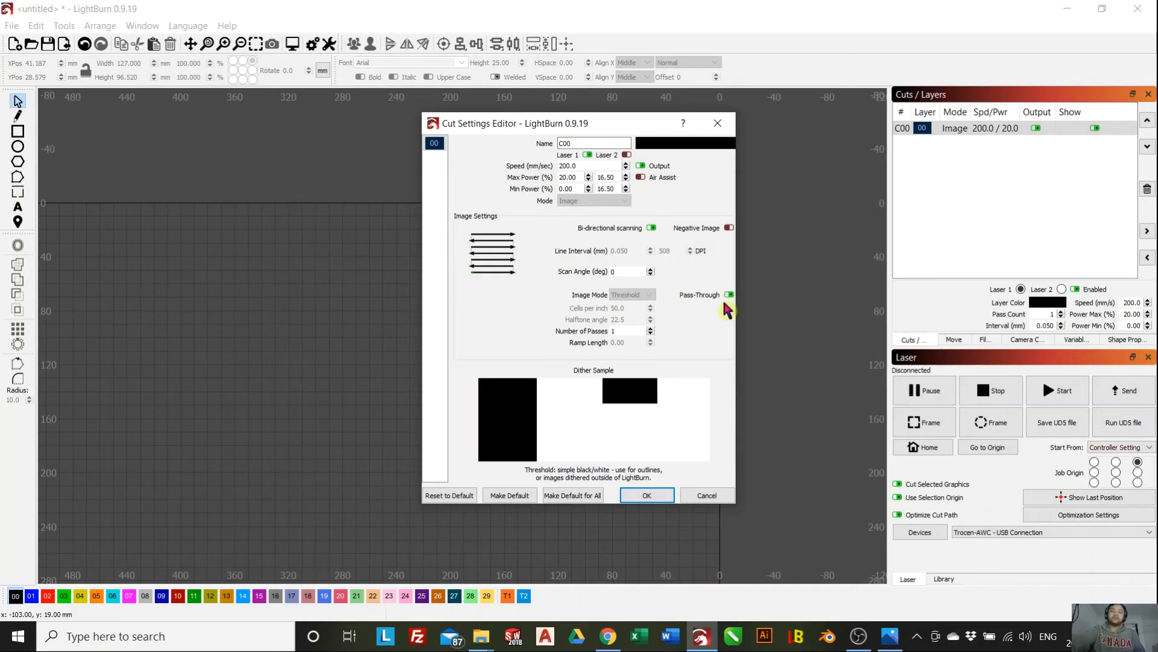
left_click(730, 295)
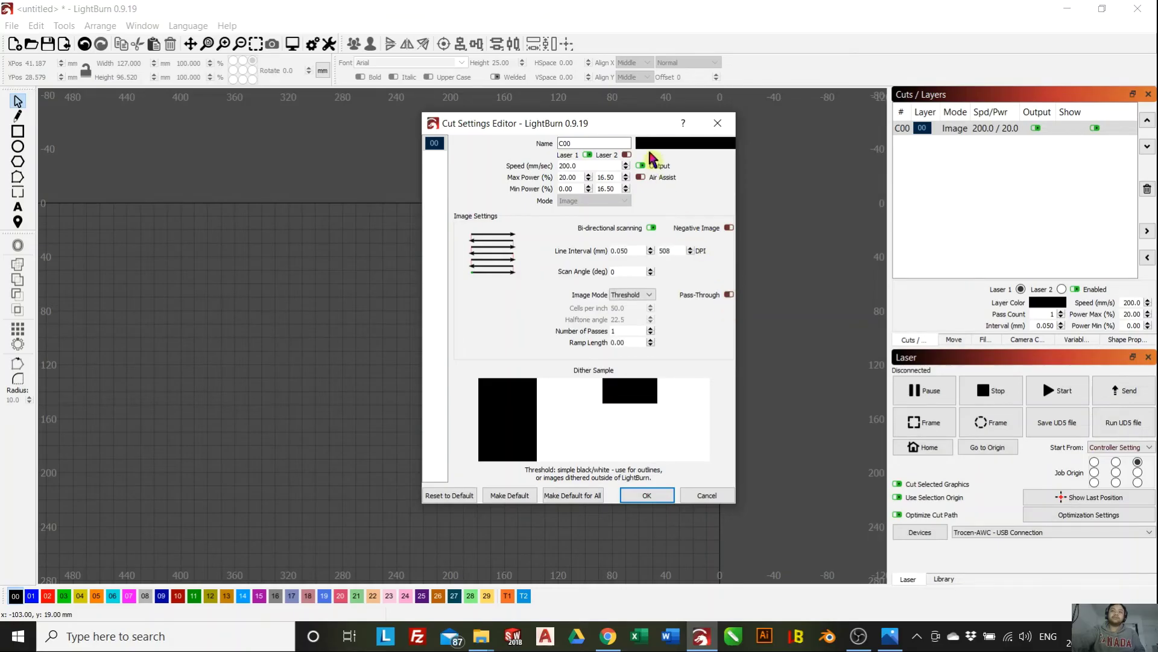
left_click_drag(640, 127, 1004, 228)
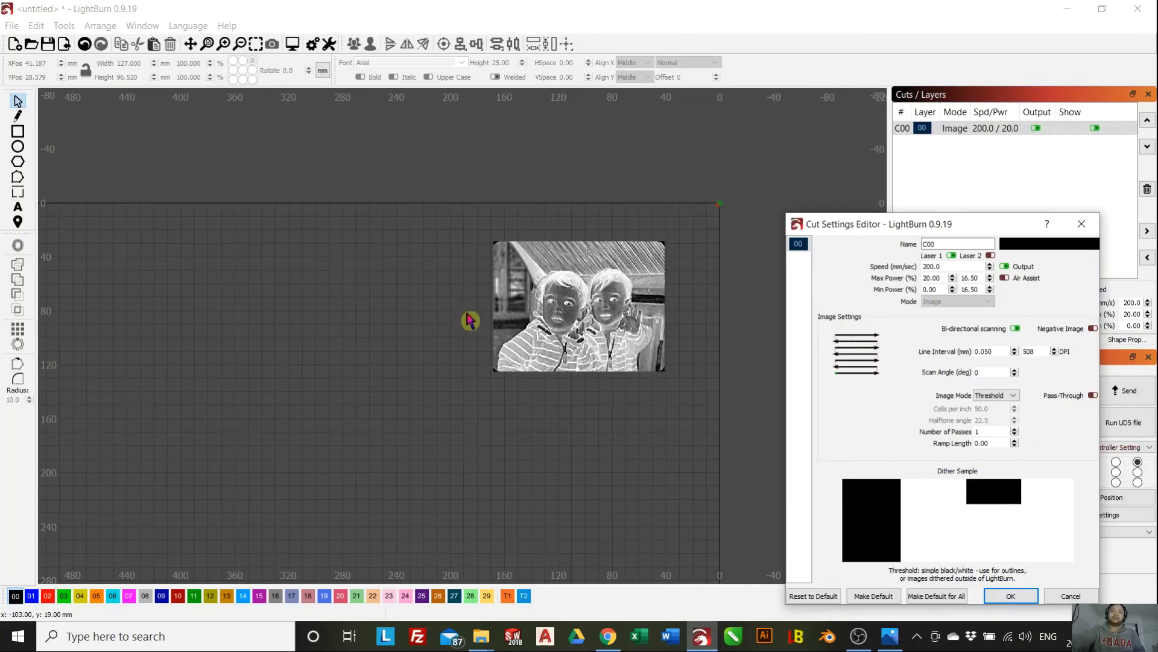
left_click_drag(835, 224, 474, 137)
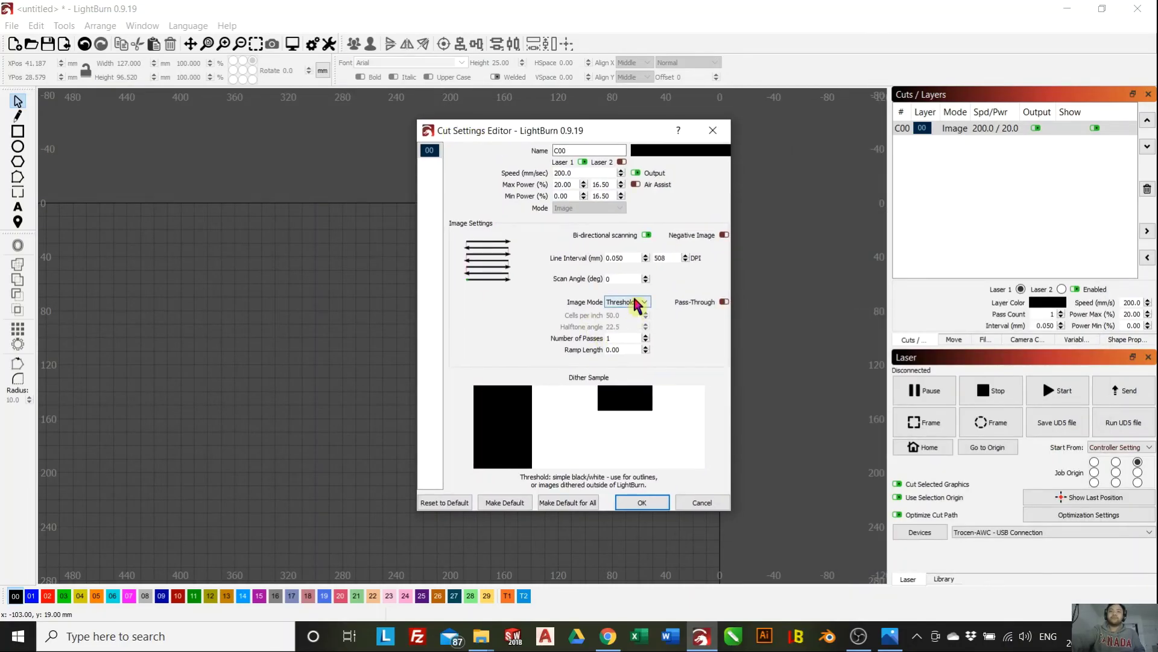
left_click(631, 302)
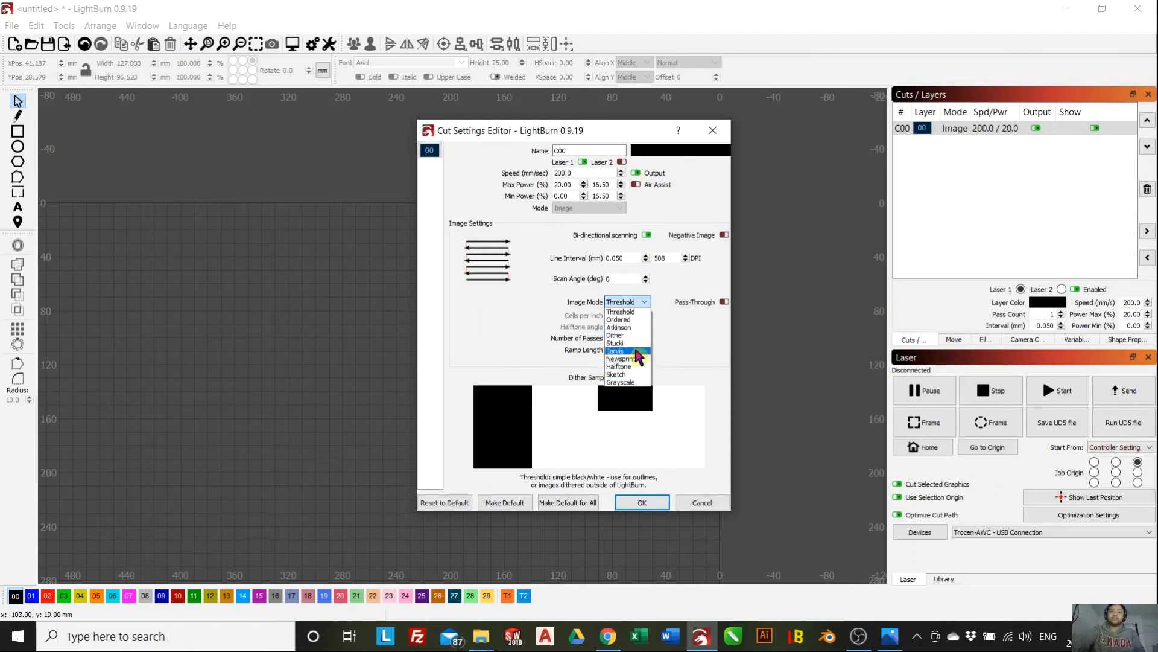
left_click(688, 333)
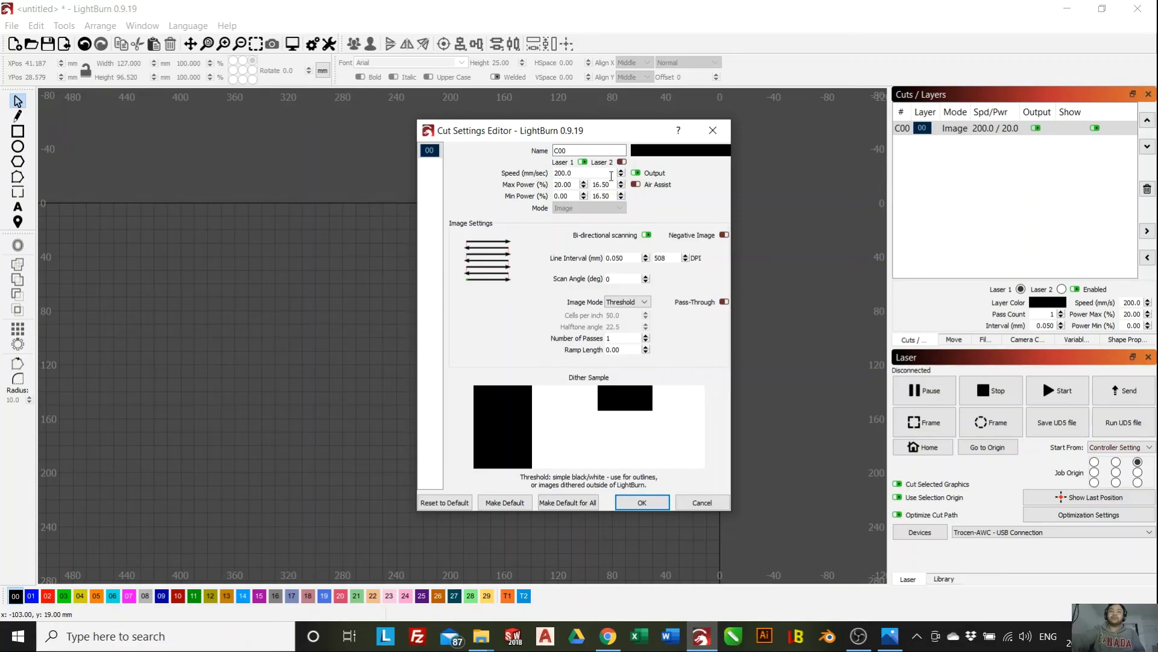
Turn Pass-Through on for image layer C00 and accept the cut settings
mouse_move(567, 120)
left_mouse_down()
mouse_move(565, 97)
mouse_move(565, 108)
left_mouse_up()
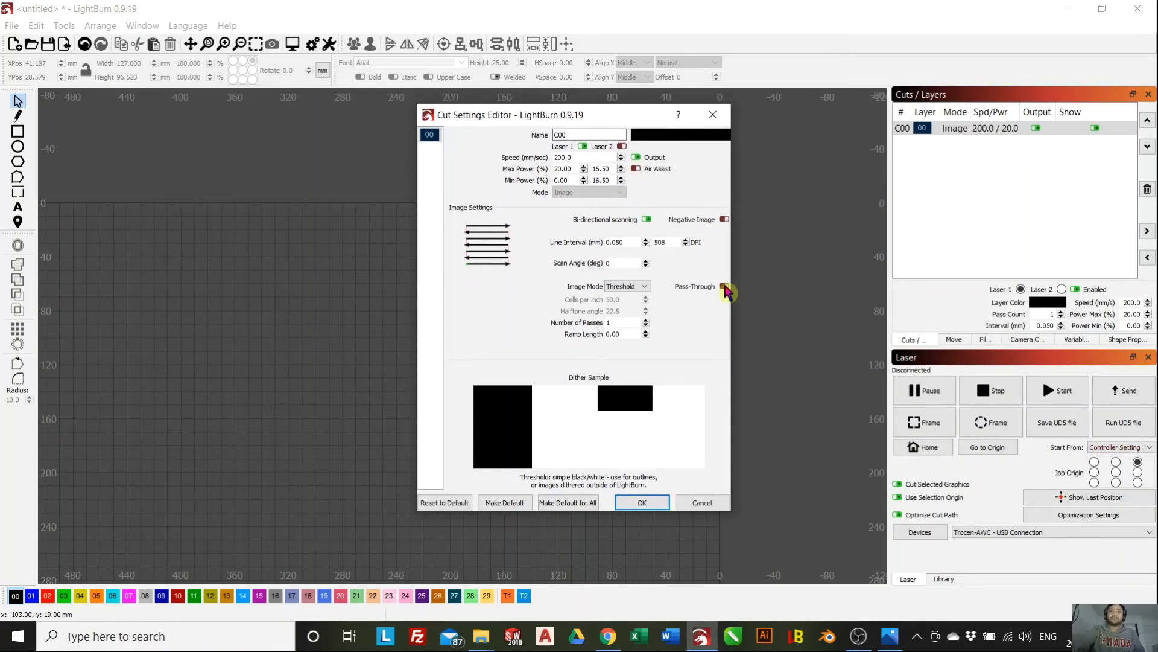
left_click(724, 287)
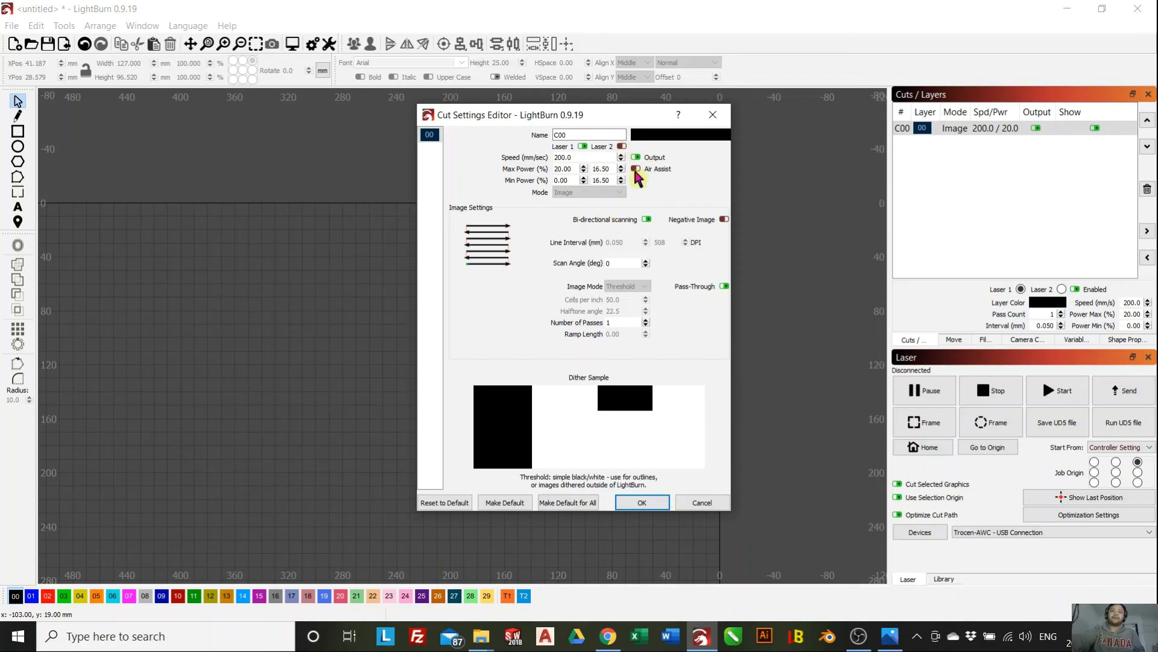
left_click_drag(542, 111, 539, 140)
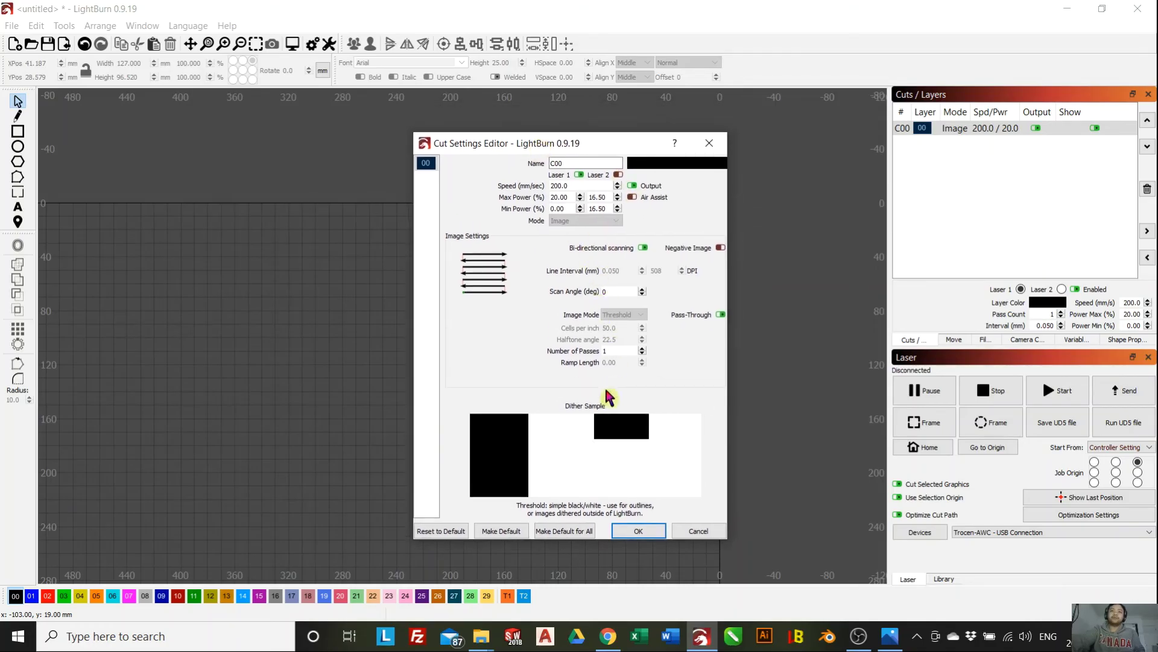
left_click(638, 531)
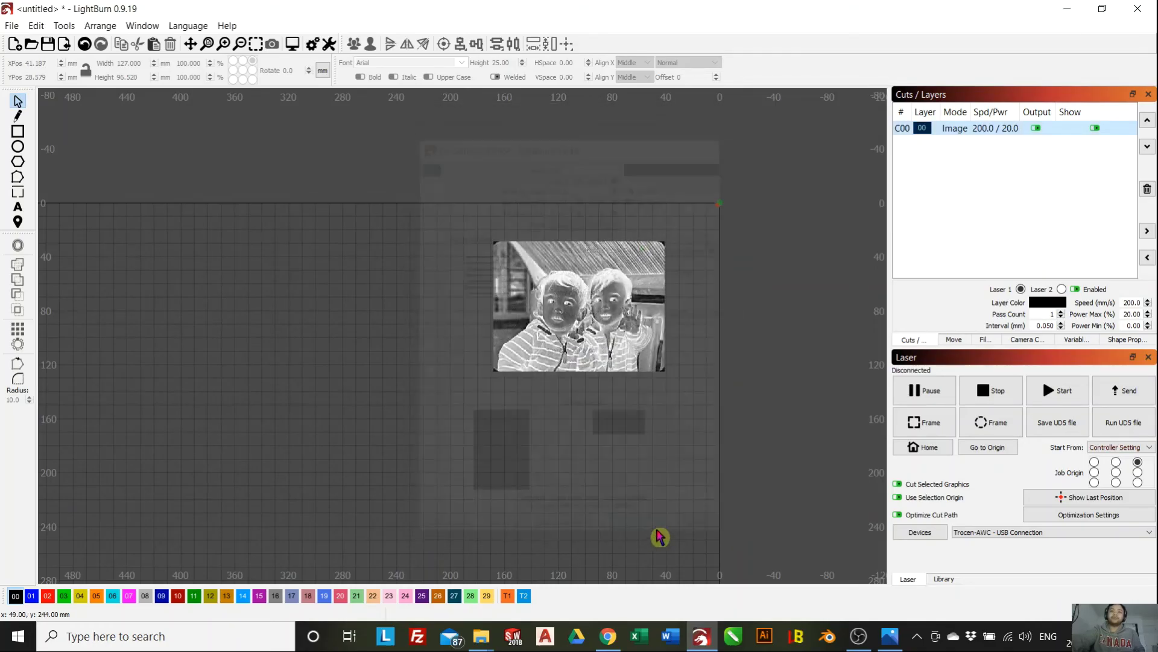
Reopen the cut settings of image layer C00 to review the power and Pass-Through settings, then close them
double_click(990, 128)
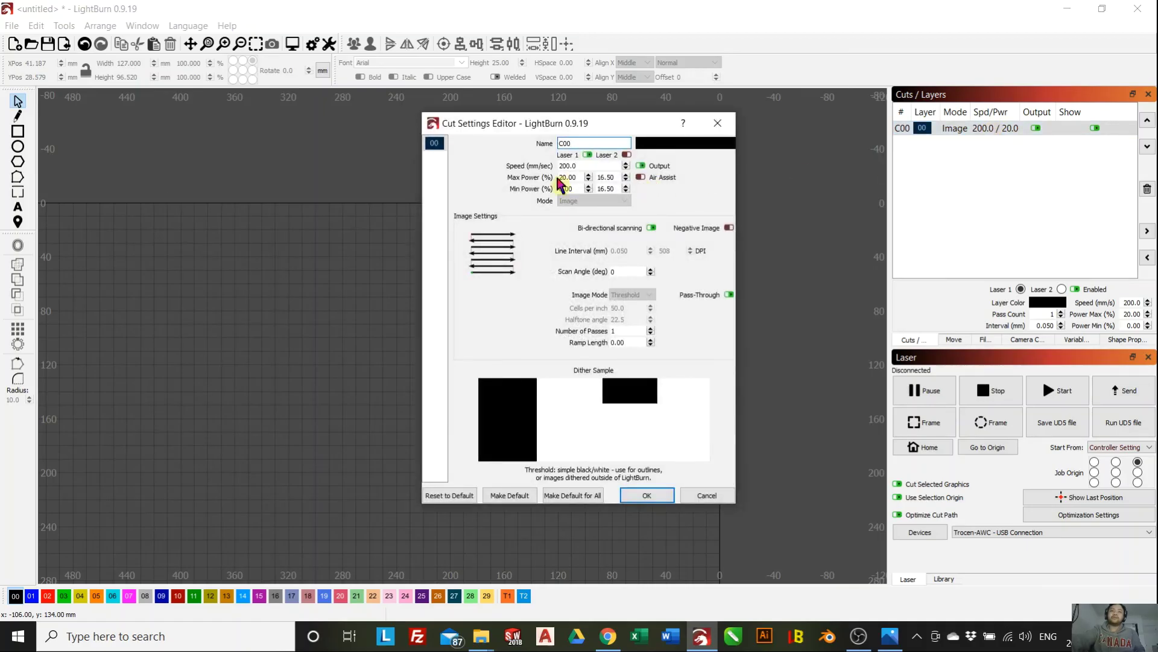
left_click_drag(550, 124, 646, 130)
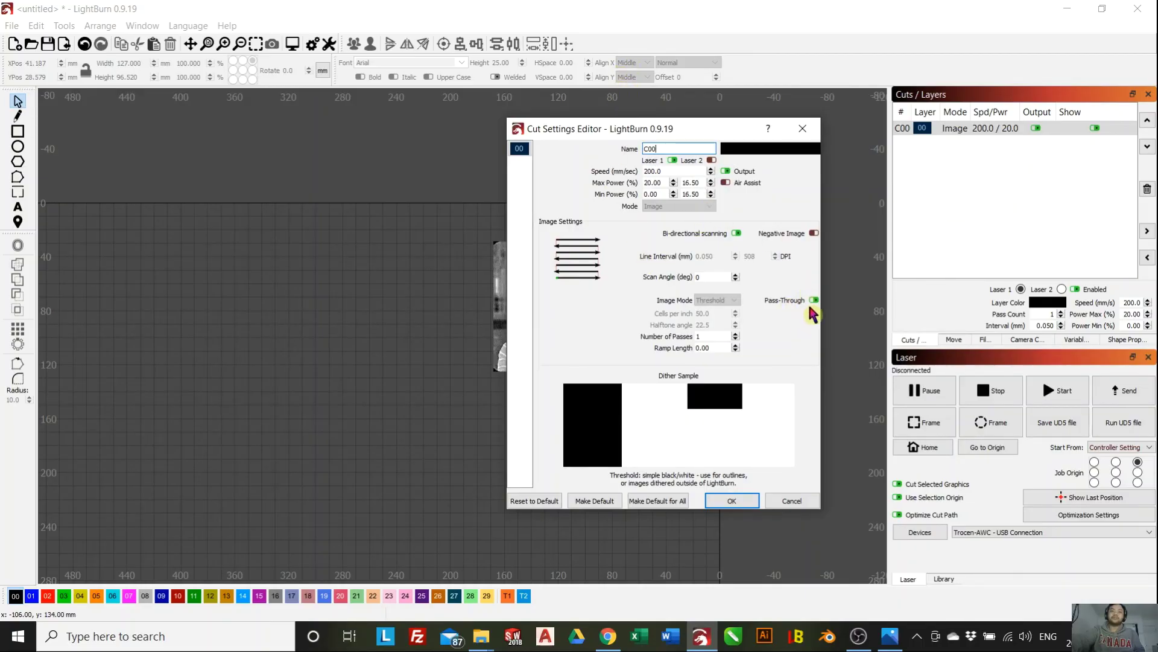
left_click(747, 504)
scroll(647, 355, "down", 1)
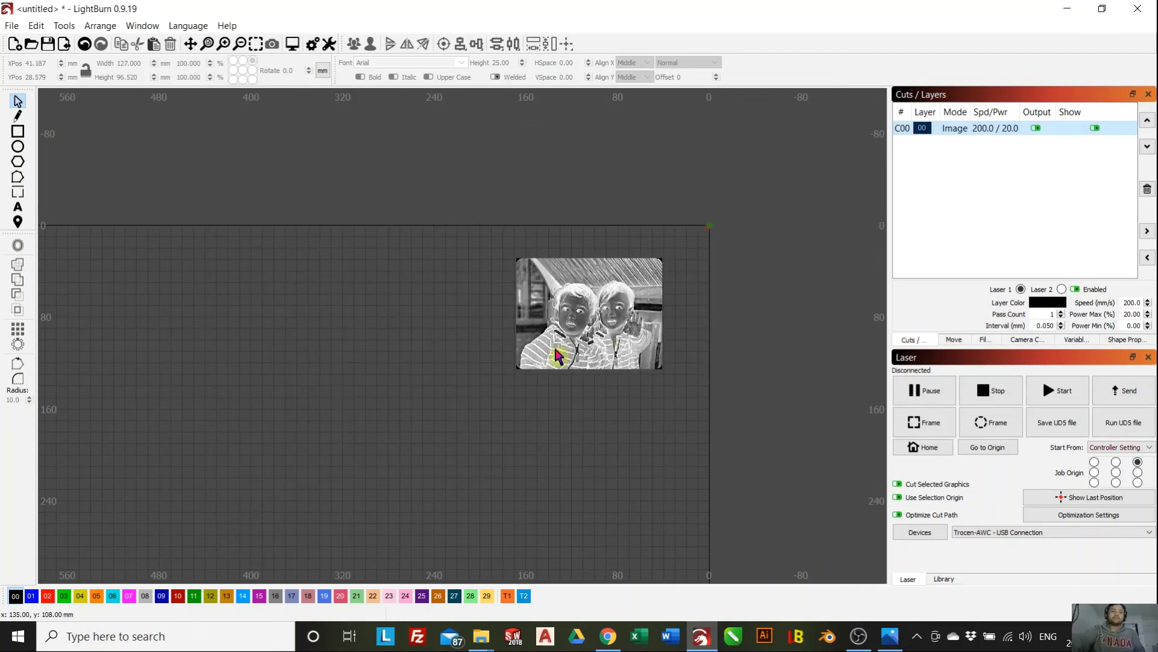